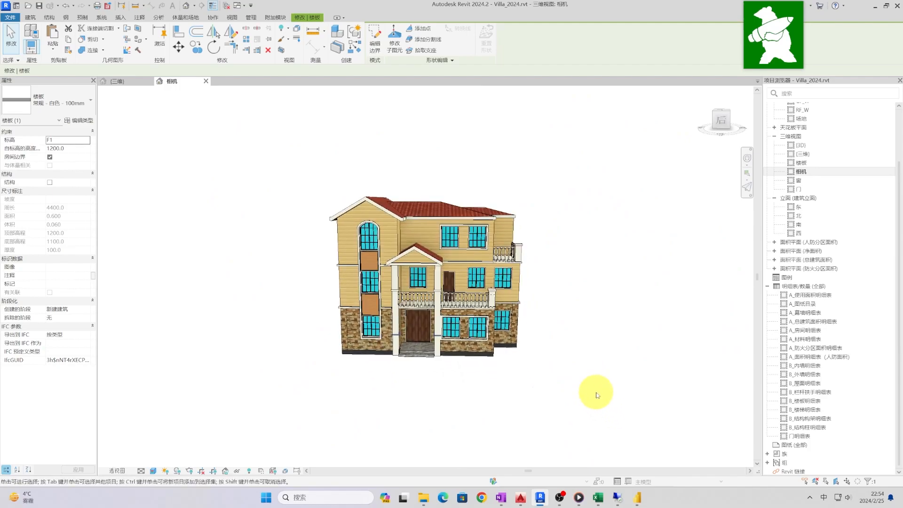
# Switch to the default 3D view and orbit around the villa to examine its exterior
pyautogui.click(553, 396)
pyautogui.click(121, 82)
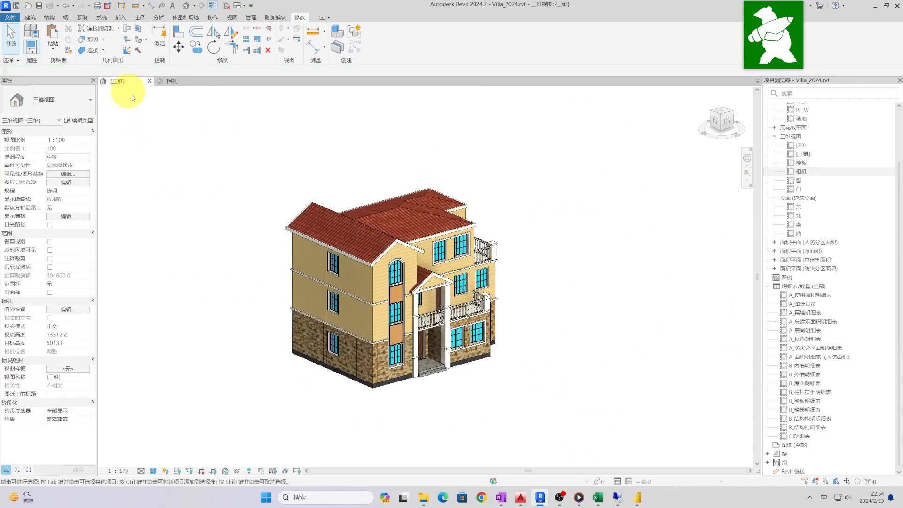
pyautogui.moveTo(561, 383)
pyautogui.keyDown('shift'); pyautogui.mouseDown(button='middle')
pyautogui.moveTo(369, 377)
pyautogui.moveTo(556, 383)
pyautogui.mouseUp(button='middle'); pyautogui.keyUp('shift')
pyautogui.scroll(2, 825, 286)
pyautogui.scroll(2, 824, 286)
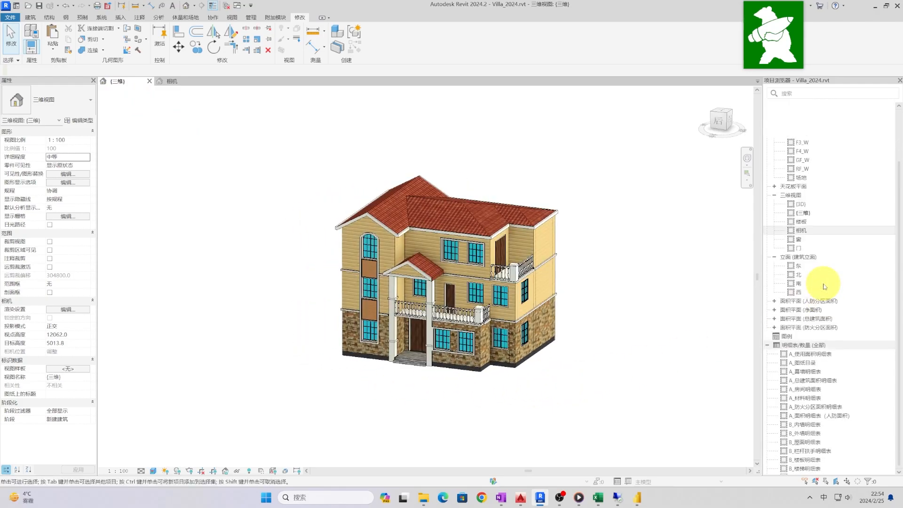
# Look through the floor plans F1_W, F2_W, F3_W, F4_W and RF_W in turn
pyautogui.doubleClick(802, 125)
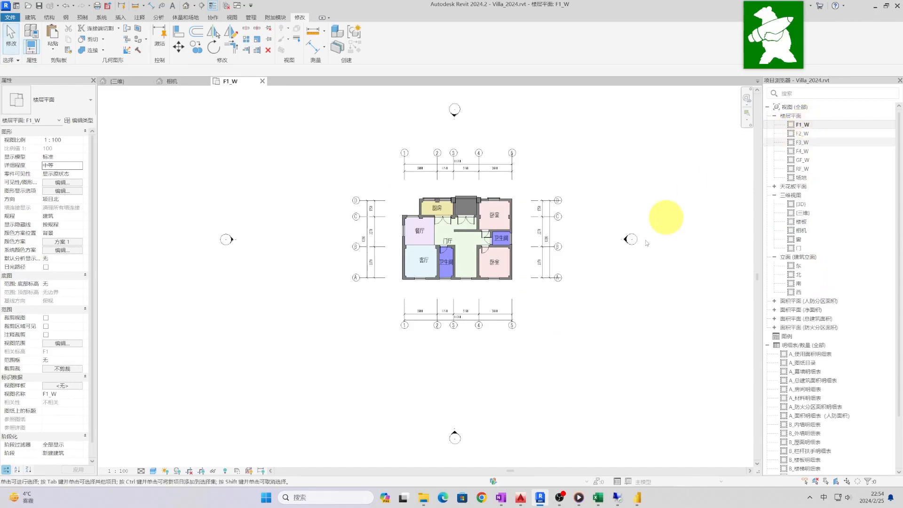
pyautogui.doubleClick(802, 133)
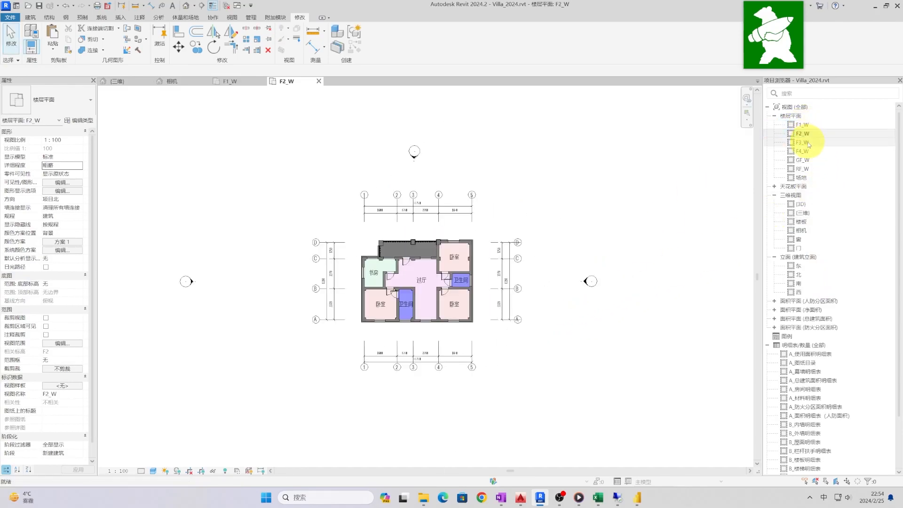
pyautogui.doubleClick(805, 142)
pyautogui.doubleClick(803, 151)
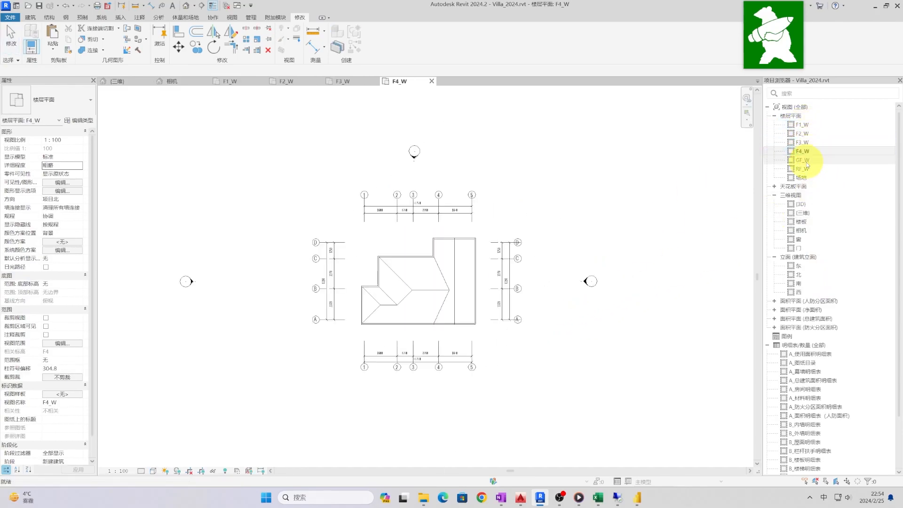
pyautogui.doubleClick(805, 169)
pyautogui.write('wt')
pyautogui.press('Return')
# Reopen the F2_W floor plan and examine its coloured room layout and room tags
pyautogui.doubleClick(802, 134)
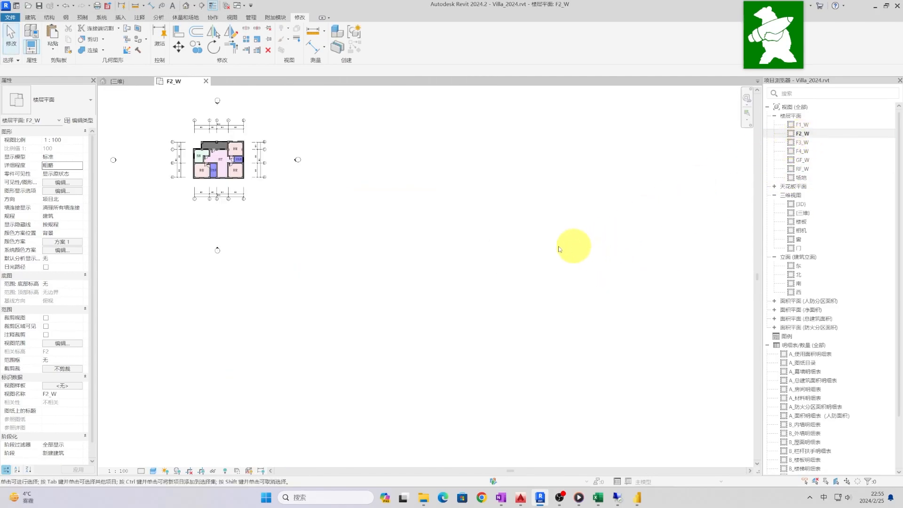
pyautogui.scroll(8, 416, 258)
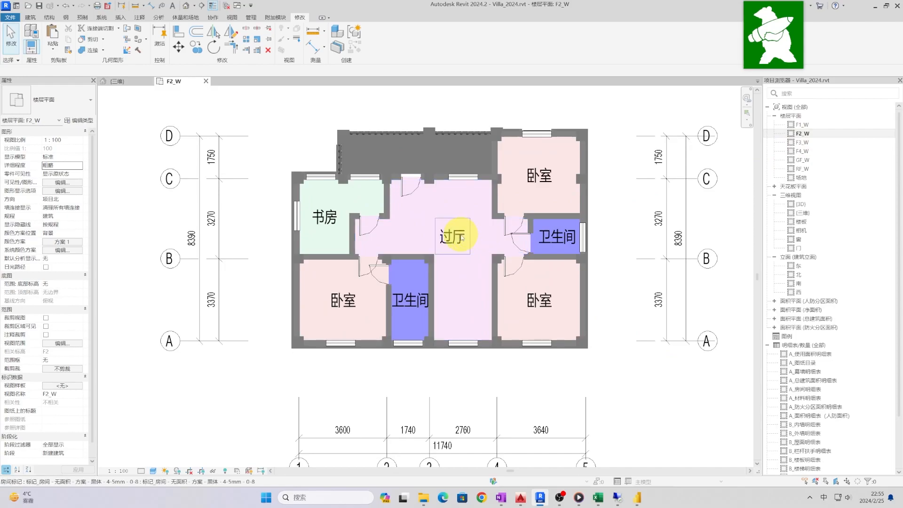
pyautogui.click(461, 237)
pyautogui.press('Escape')
pyautogui.scroll(-3, 461, 237)
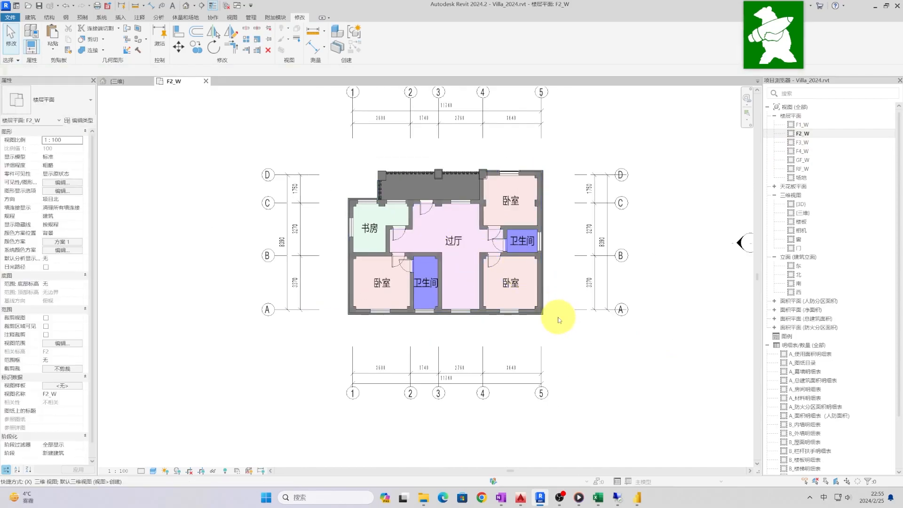
# Return to the default 3D view, temporarily isolate the door category based on the second-floor balcony door, and examine the doors
pyautogui.hotkey('ctrl', 'Tab')
pyautogui.click(354, 304)
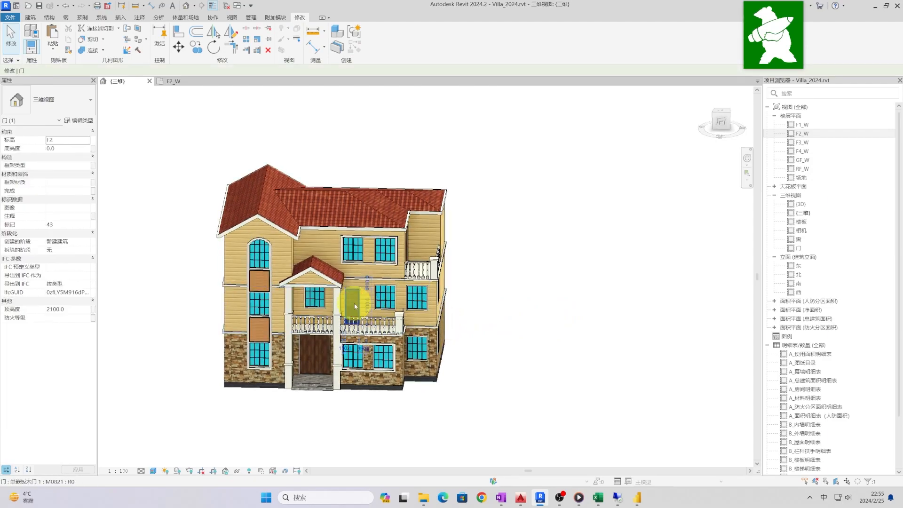
pyautogui.press('s')
pyautogui.press('a')
pyautogui.press('i')
pyautogui.press('c')
pyautogui.press('Escape')
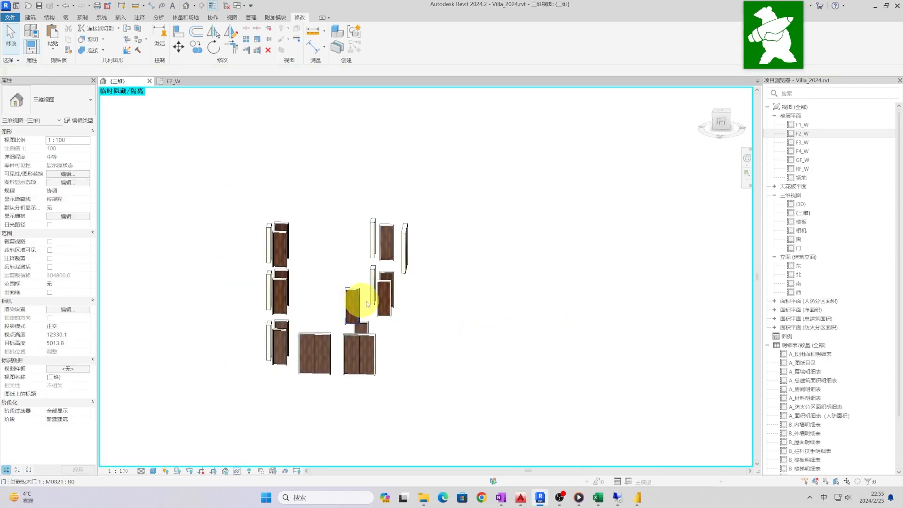
pyautogui.keyDown('shift'); pyautogui.moveTo(354, 303); pyautogui.dragTo(417, 346, button='middle'); pyautogui.keyUp('shift')
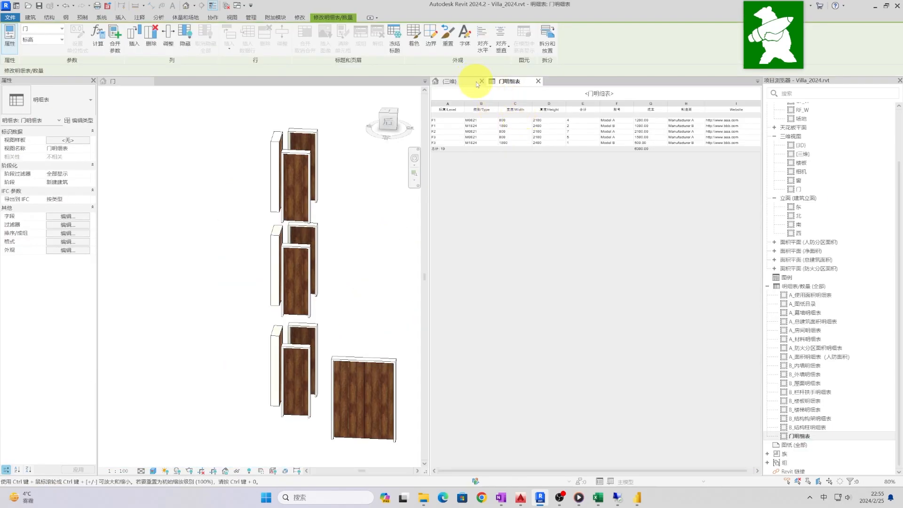
# Close the default 3D view beside the door schedule and highlight the F1 M0821 doors in the 门 view from their schedule row
pyautogui.click(482, 81)
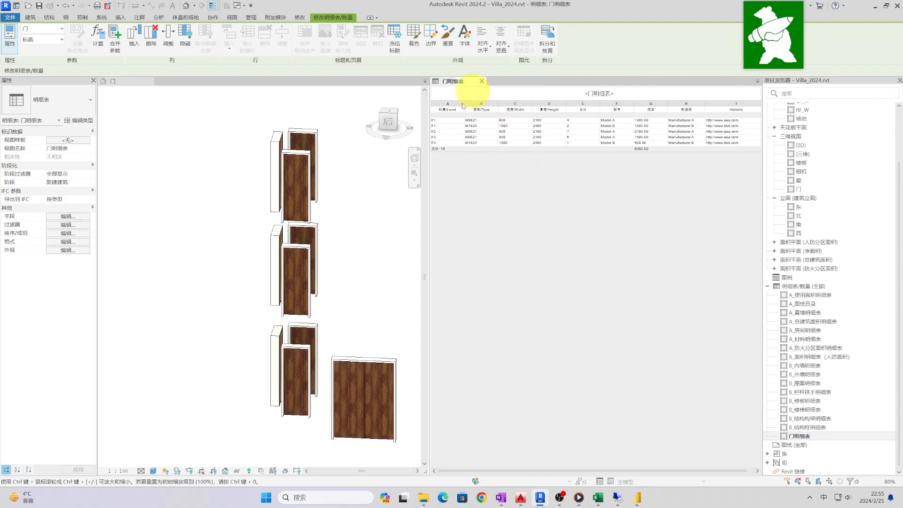
pyautogui.click(363, 218)
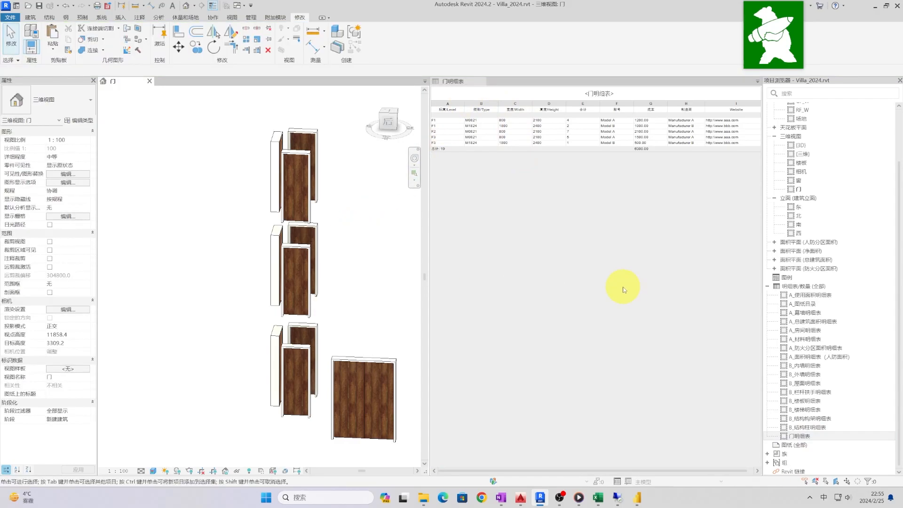
pyautogui.click(494, 127)
pyautogui.keyDown('ctrl'); pyautogui.scroll(4, 494, 129); pyautogui.keyUp('ctrl')
pyautogui.click(539, 162)
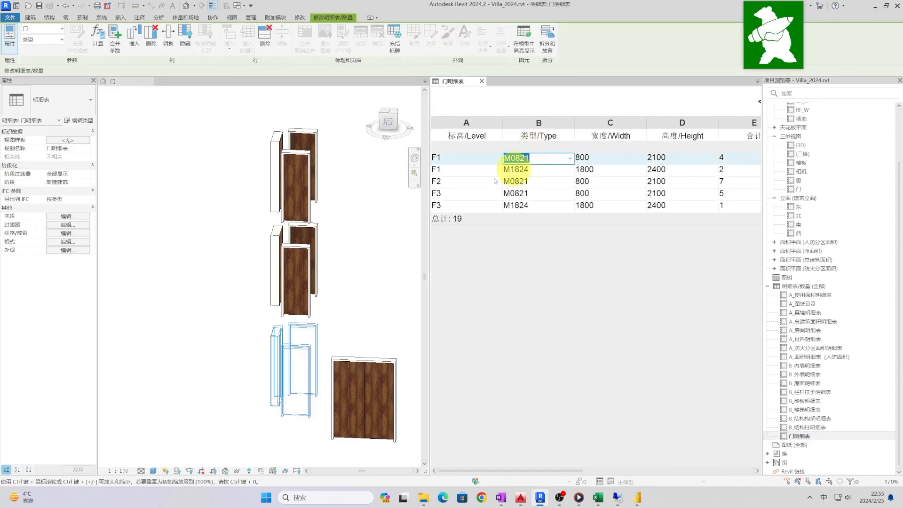
pyautogui.scroll(-3, 363, 268)
pyautogui.scroll(-4, 207, 293)
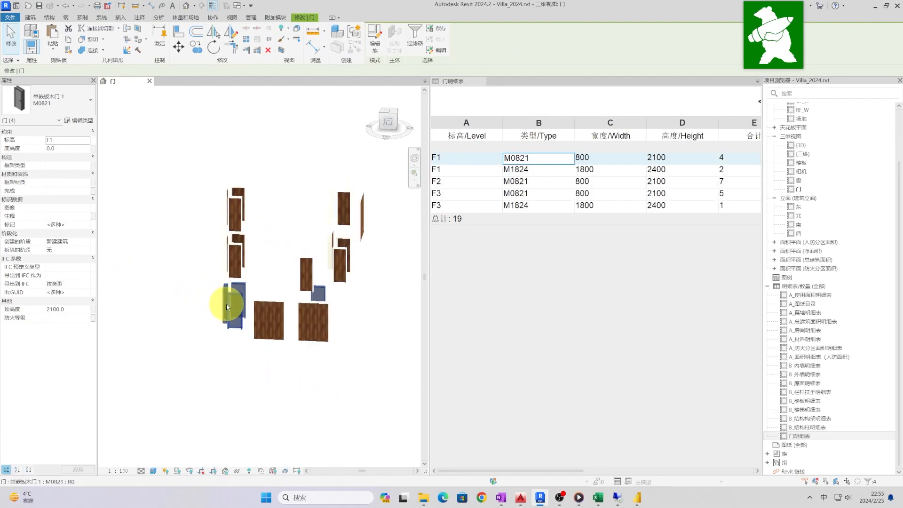
# Highlight the F1 M1824 doors from their schedule row, inspect them in the 门 view, and clear the selection
pyautogui.click(548, 170)
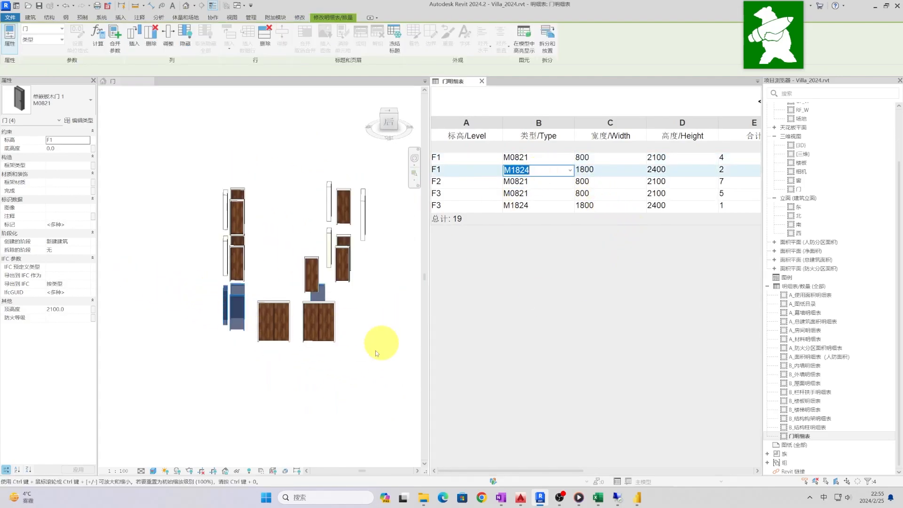
pyautogui.keyDown('shift'); pyautogui.moveTo(375, 362); pyautogui.dragTo(402, 370, button='middle'); pyautogui.keyUp('shift')
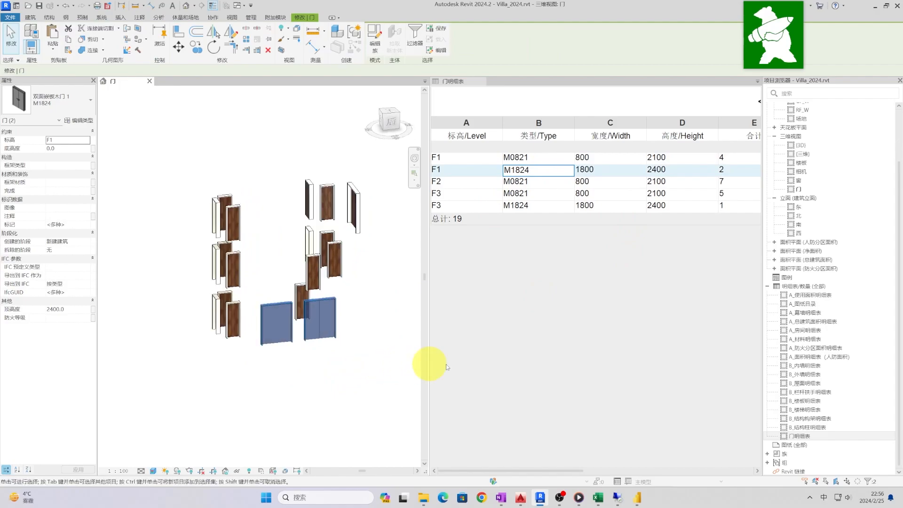
pyautogui.click(389, 303)
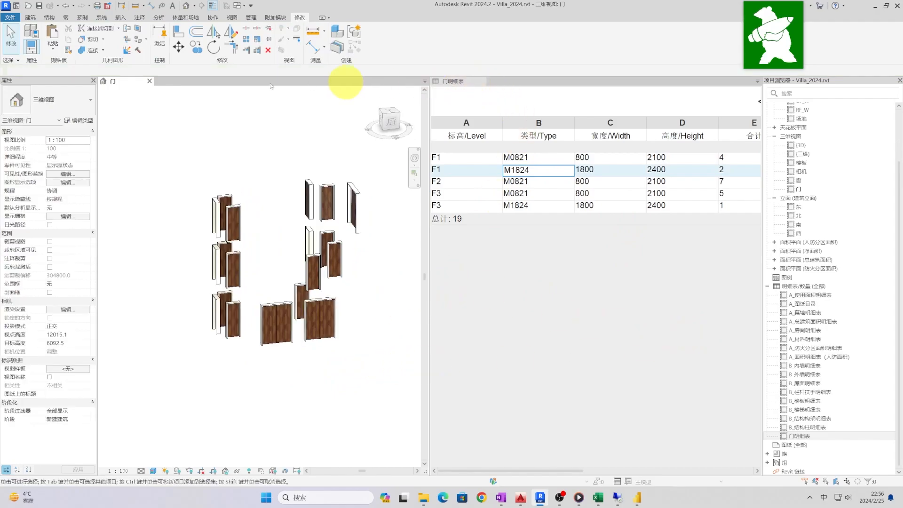
# Close the 门 3D view and review the manufacturer and website columns of the door schedule
pyautogui.click(150, 81)
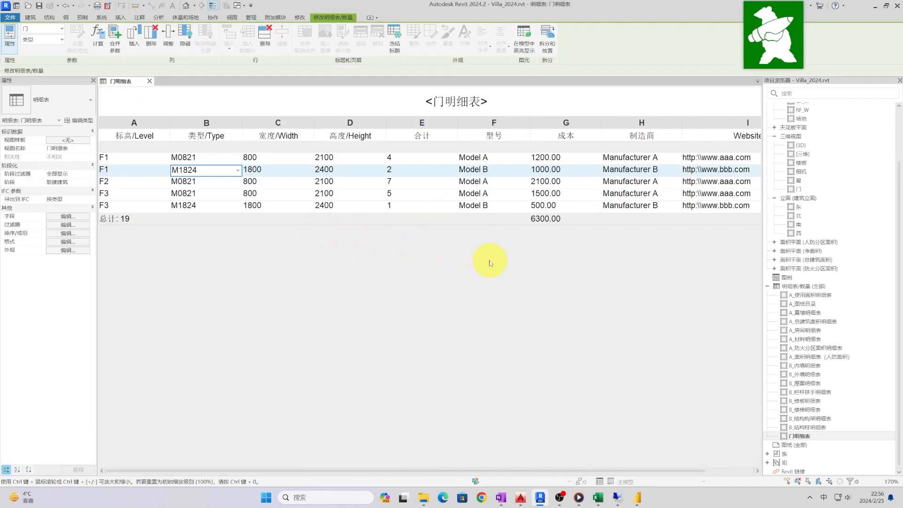
pyautogui.keyDown('ctrl'); pyautogui.scroll(-1, 491, 263); pyautogui.keyUp('ctrl')
pyautogui.click(736, 170)
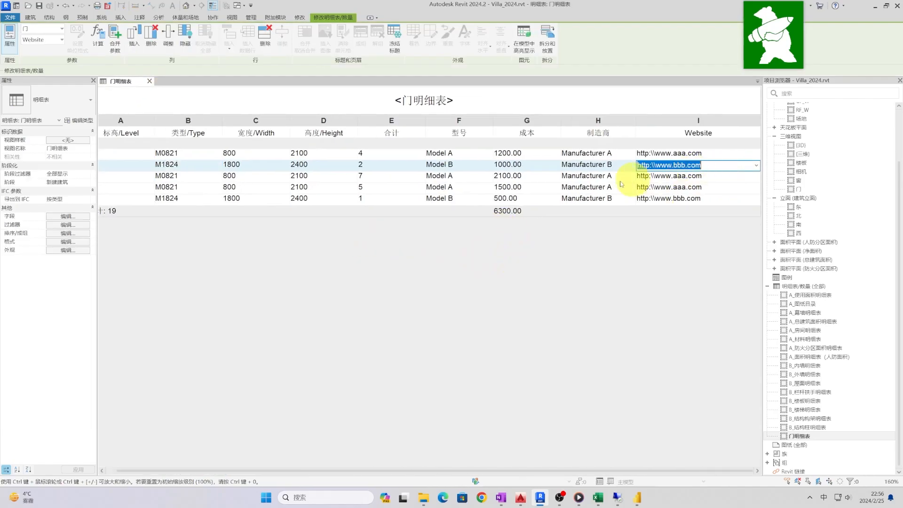
pyautogui.click(614, 166)
pyautogui.click(621, 176)
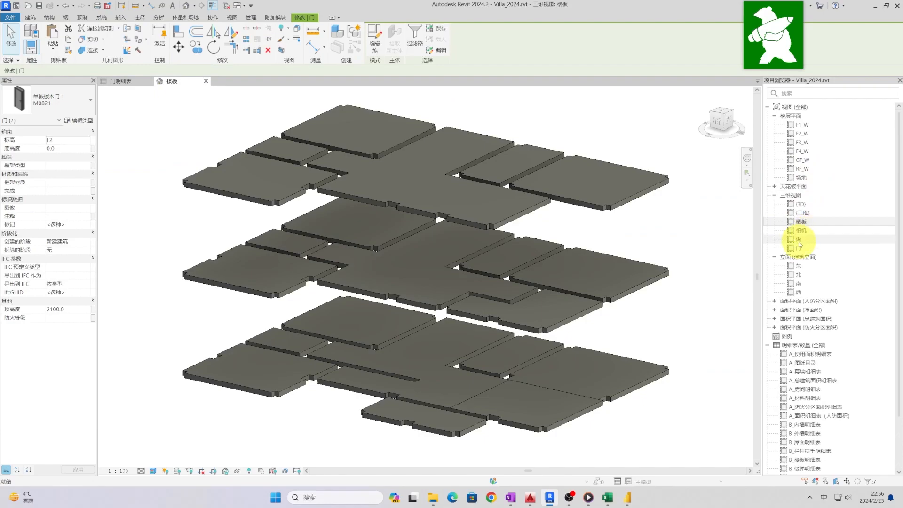
# Open the 窗 and 门 3D views in turn, followed by the default 3D view
pyautogui.click(798, 239)
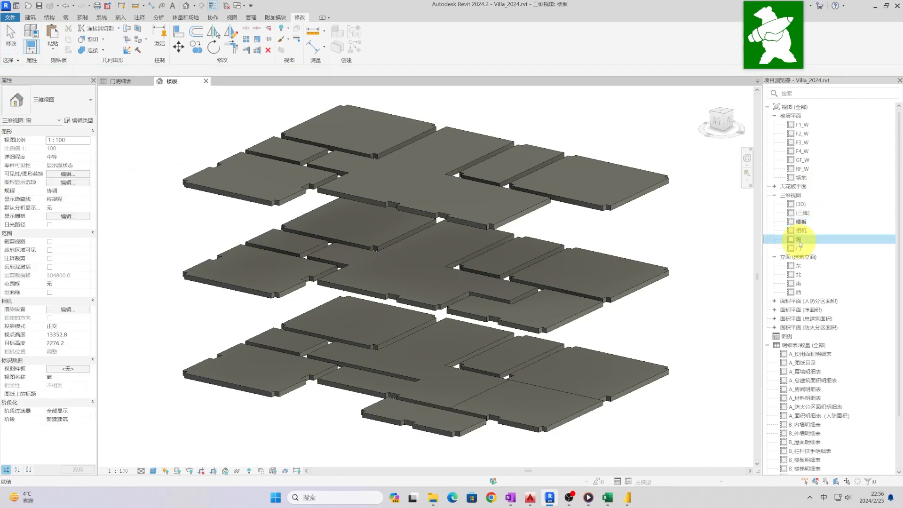
pyautogui.doubleClick(798, 240)
pyautogui.click(796, 248)
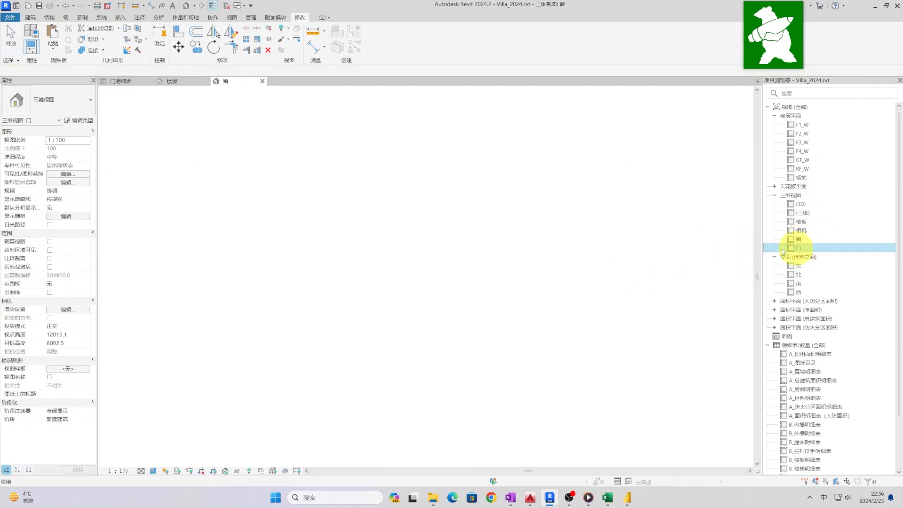
pyautogui.doubleClick(799, 249)
pyautogui.doubleClick(803, 213)
pyautogui.click(638, 323)
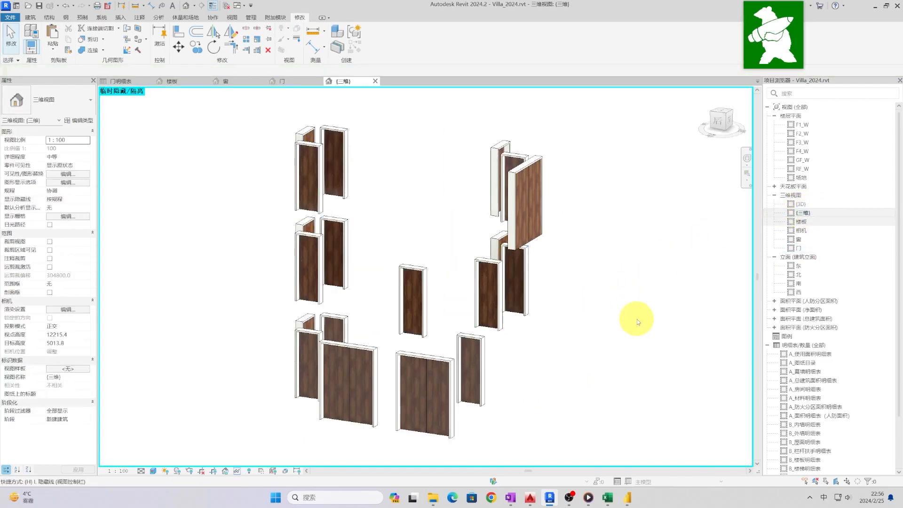
# Reset the temporary door isolation in the default 3D view and view the whole villa
pyautogui.press('h')
pyautogui.press('r')
pyautogui.scroll(-2, 623, 320)
pyautogui.moveTo(383, 303); pyautogui.dragTo(355, 311, button='middle')
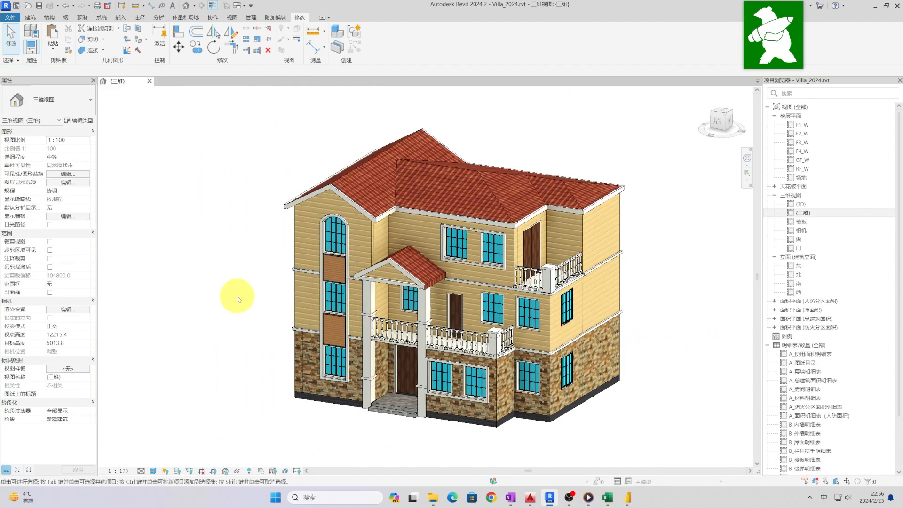
pyautogui.moveTo(687, 369); pyautogui.dragTo(682, 364, button='middle')
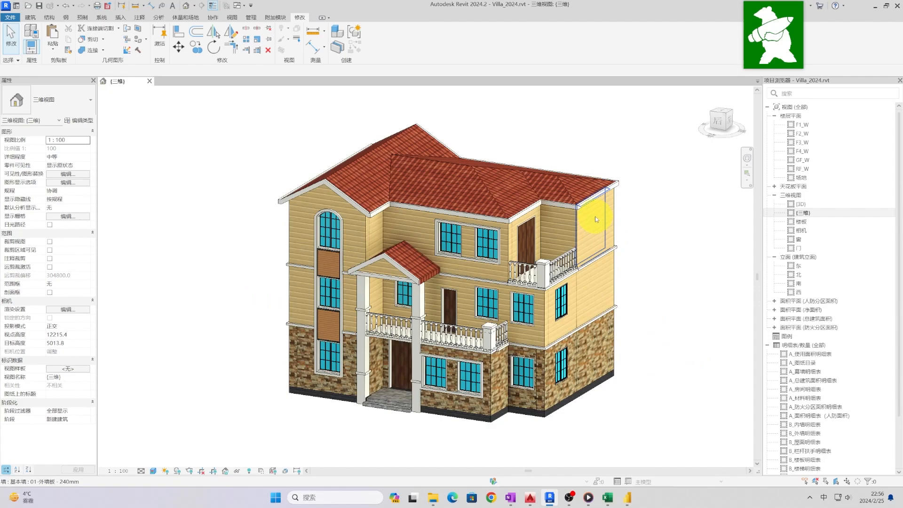
# Select four 01-外墙板 - 240mm exterior walls on the villa's second and third floors
pyautogui.click(594, 218)
pyautogui.click(601, 285)
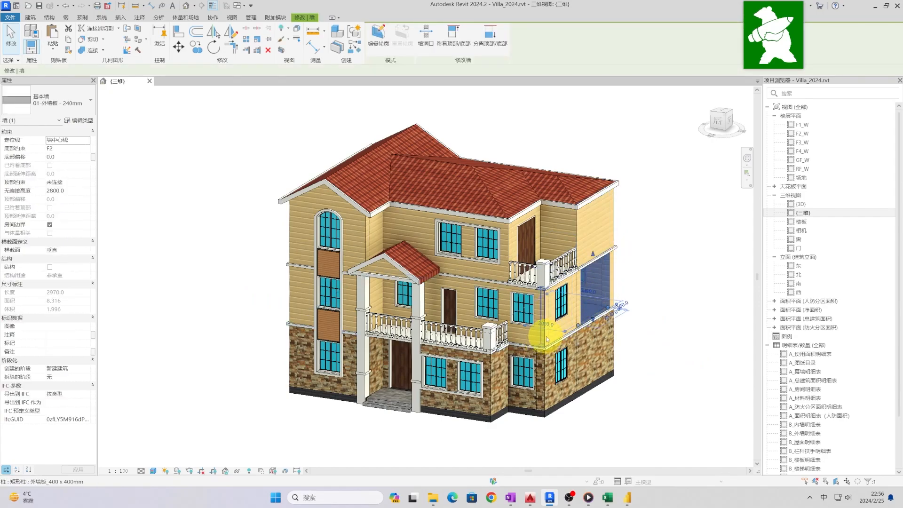
pyautogui.keyDown('ctrl'); pyautogui.click(609, 228); pyautogui.keyUp('ctrl')
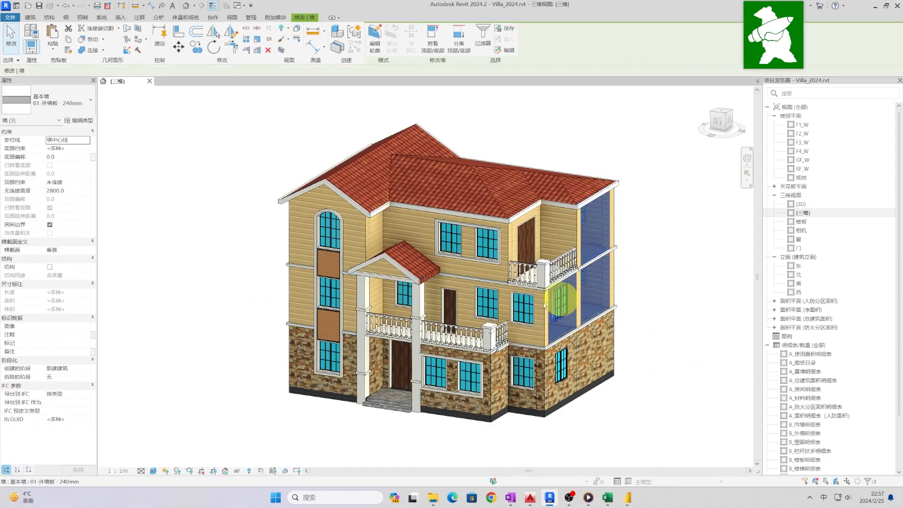
pyautogui.keyDown('ctrl'); pyautogui.click(536, 342); pyautogui.keyUp('ctrl')
pyautogui.keyDown('ctrl'); pyautogui.click(535, 341); pyautogui.keyUp('ctrl')
# Select all instances of the 01-外墙板 - 240mm wall type and temporarily isolate them in the 3D view
pyautogui.keyDown('shift'); pyautogui.moveTo(491, 340); pyautogui.dragTo(453, 343, button='middle'); pyautogui.keyUp('shift')
pyautogui.press('s')
pyautogui.press('a')
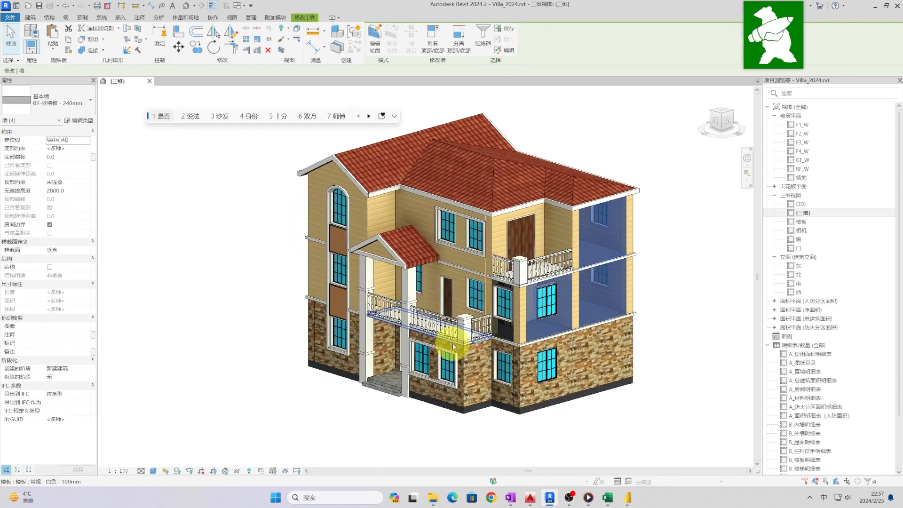
pyautogui.press('shift')
pyautogui.press('s')
pyautogui.press('a')
pyautogui.press('h')
pyautogui.press('i')
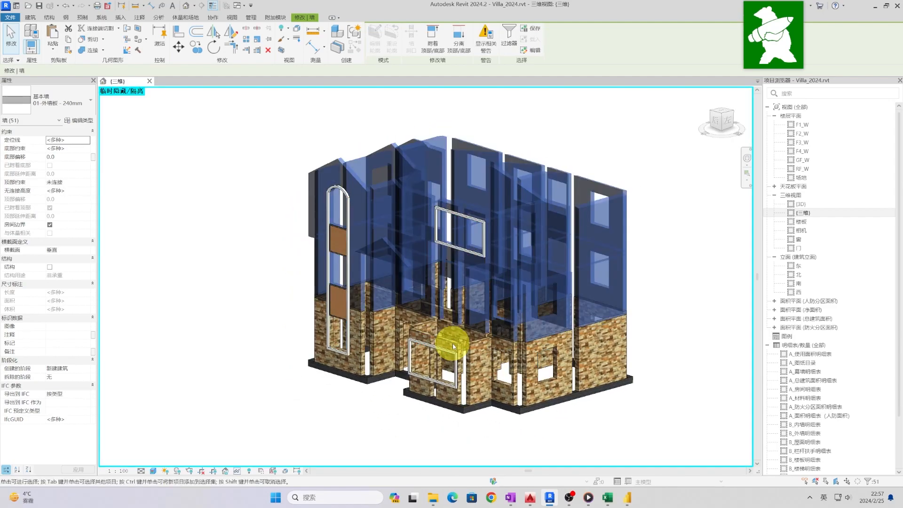
pyautogui.press('Escape')
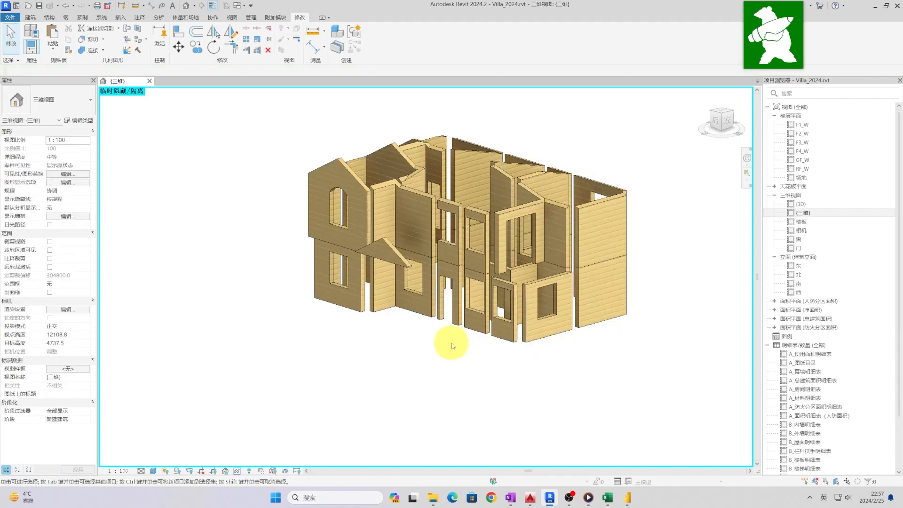
# Examine the isolated exterior walls from another angle and reset the temporary isolation
pyautogui.moveTo(414, 373)
pyautogui.keyDown('shift'); pyautogui.mouseDown(button='middle')
pyautogui.moveTo(559, 369)
pyautogui.moveTo(489, 392)
pyautogui.moveTo(431, 376)
pyautogui.mouseUp(button='middle'); pyautogui.keyUp('shift')
pyautogui.press('h')
pyautogui.press('r')
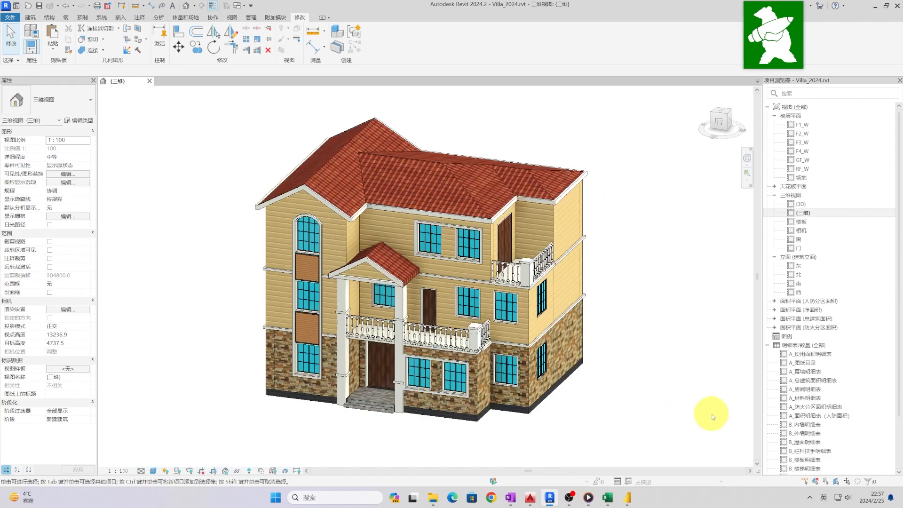
pyautogui.click(752, 417)
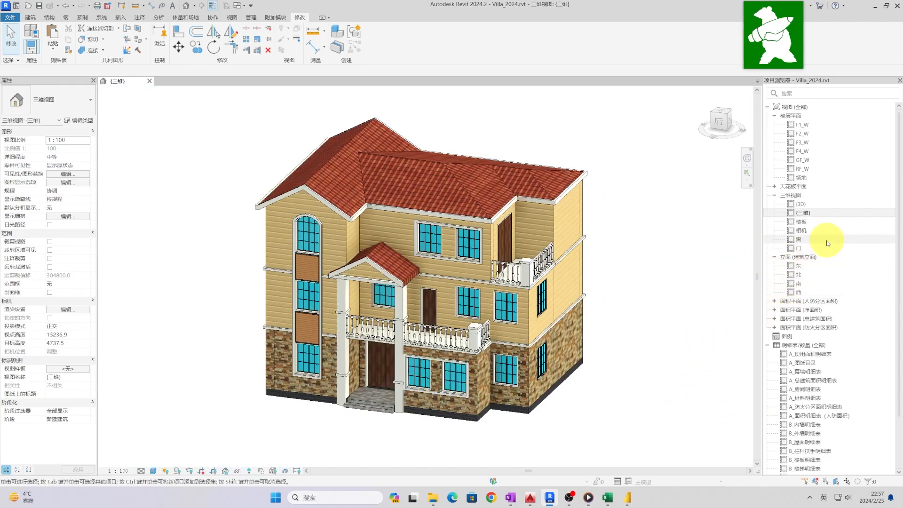
# Open the exterior wall schedule B_外墙明细表
pyautogui.scroll(-3, 833, 370)
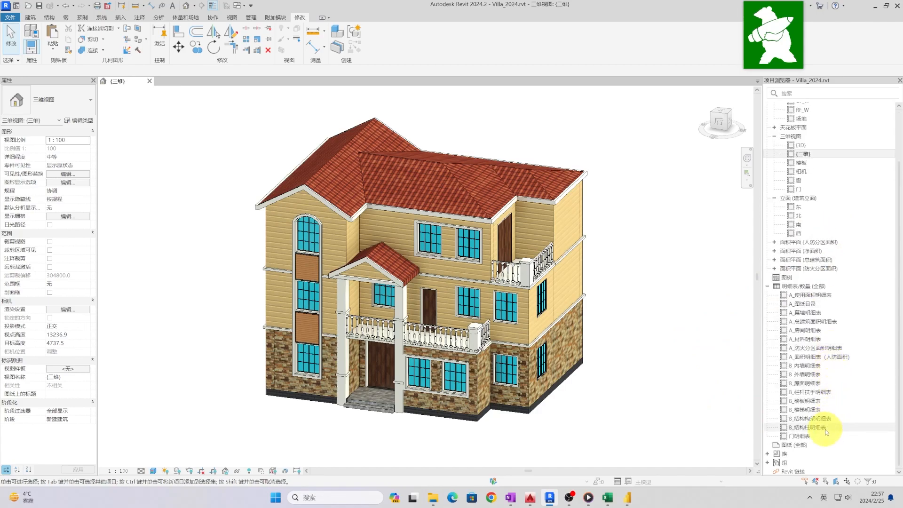
pyautogui.click(820, 377)
pyautogui.doubleClick(819, 376)
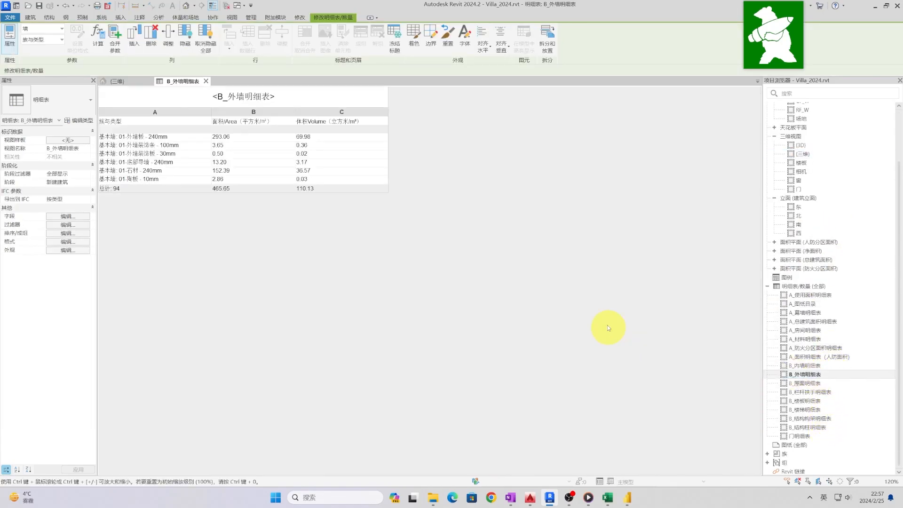
# Tile the {三维} 3D view and the B_外墙明细表 schedule side by side with the whole villa in view
pyautogui.click(125, 81)
pyautogui.press('w')
pyautogui.press('t')
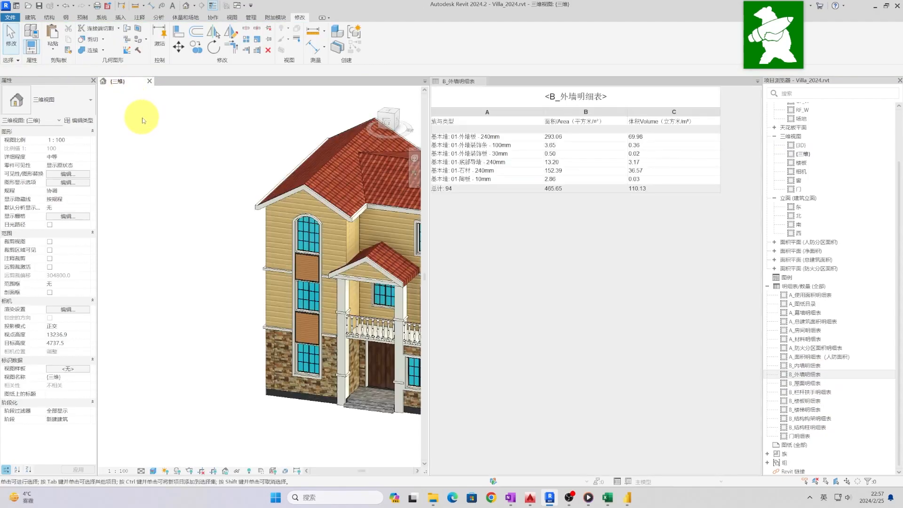
pyautogui.moveTo(202, 177); pyautogui.dragTo(131, 173, button='middle')
pyautogui.scroll(-2, 189, 181)
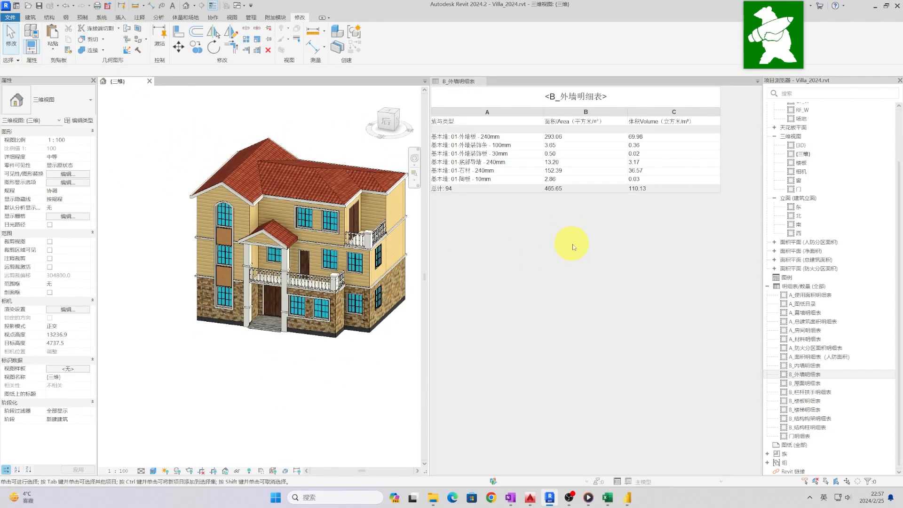
# Highlight all 01-外墙板 - 240mm walls in the 3D view from their row in the exterior wall schedule
pyautogui.keyDown('ctrl'); pyautogui.scroll(2, 573, 240); pyautogui.keyUp('ctrl')
pyautogui.click(514, 141)
pyautogui.keyDown('shift'); pyautogui.moveTo(349, 378); pyautogui.dragTo(309, 368, button='middle'); pyautogui.keyUp('shift')
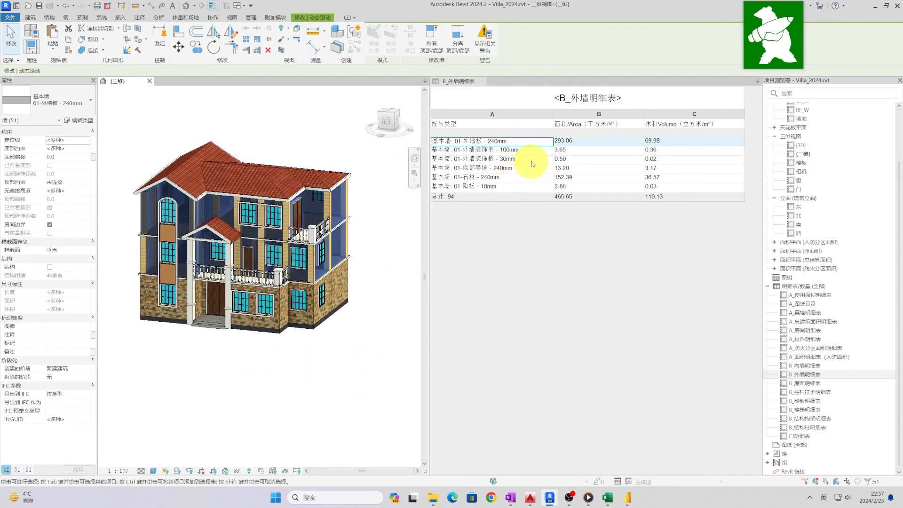
# Select the 01-石材 - 240mm walls from their schedule row, temporarily isolate them in the 3D view, and reset the isolation
pyautogui.click(513, 178)
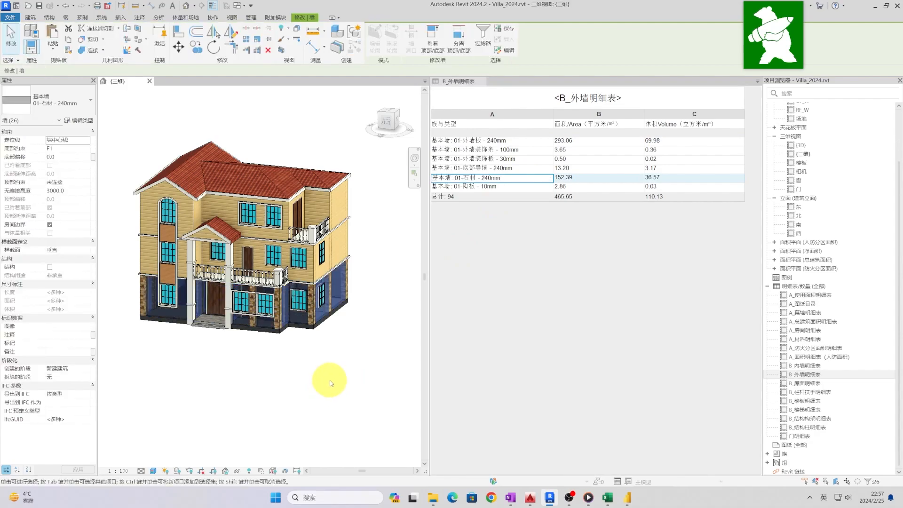
pyautogui.press('h')
pyautogui.press('i')
pyautogui.moveTo(323, 377)
pyautogui.keyDown('shift'); pyautogui.mouseDown(button='middle')
pyautogui.moveTo(302, 424)
pyautogui.moveTo(311, 437)
pyautogui.moveTo(308, 398)
pyautogui.moveTo(296, 397)
pyautogui.moveTo(362, 393)
pyautogui.moveTo(298, 409)
pyautogui.moveTo(289, 383)
pyautogui.moveTo(316, 375)
pyautogui.mouseUp(button='middle'); pyautogui.keyUp('shift')
pyautogui.press('h')
pyautogui.press('r')
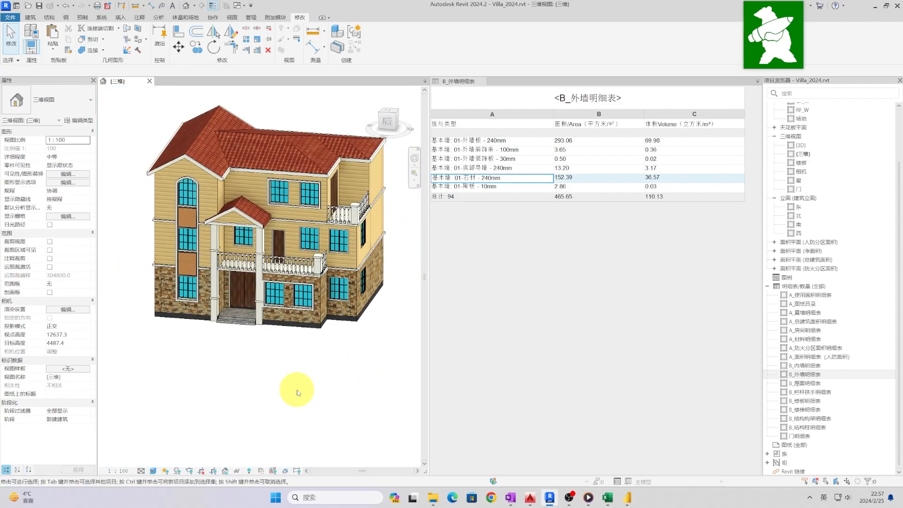
pyautogui.keyDown('shift'); pyautogui.moveTo(296, 403); pyautogui.dragTo(283, 397, button='middle'); pyautogui.keyUp('shift')
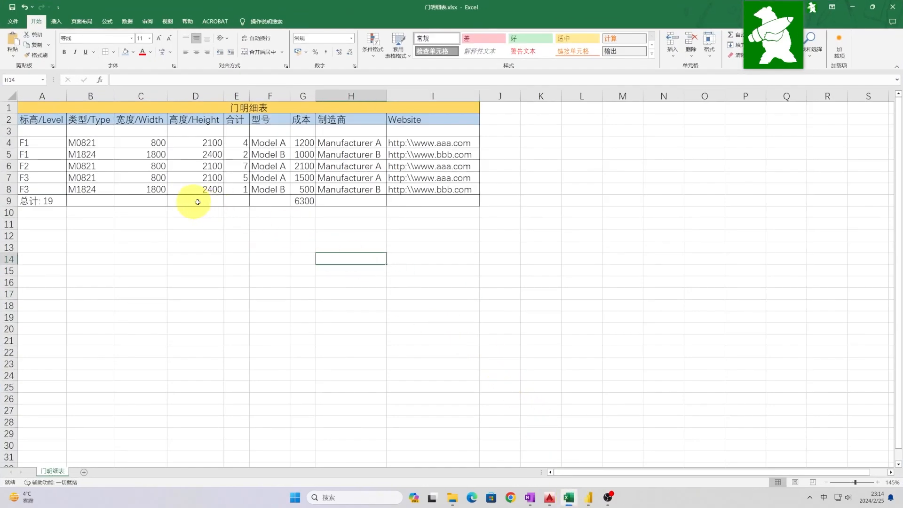
# Check the manufacturer and website cells in the 门明细表 Excel workbook and switch to the Power BI report
pyautogui.click(344, 188)
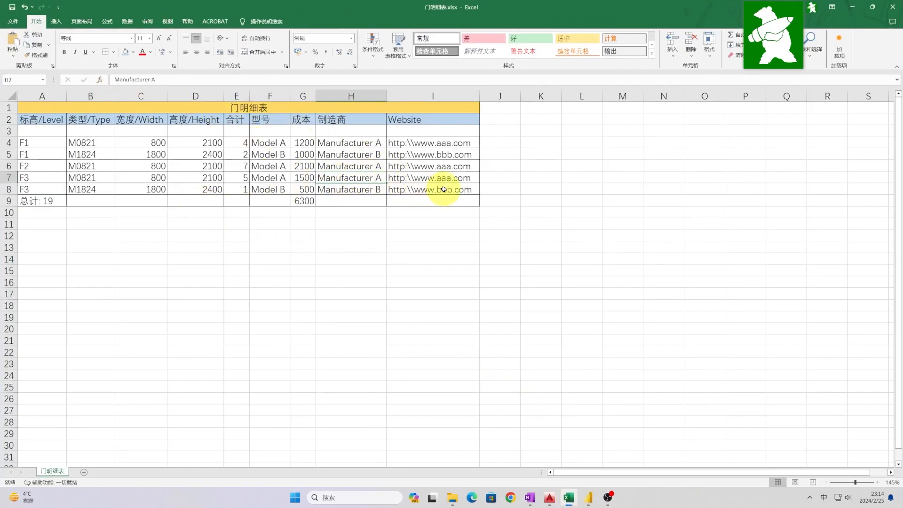
pyautogui.click(440, 189)
pyautogui.click(589, 498)
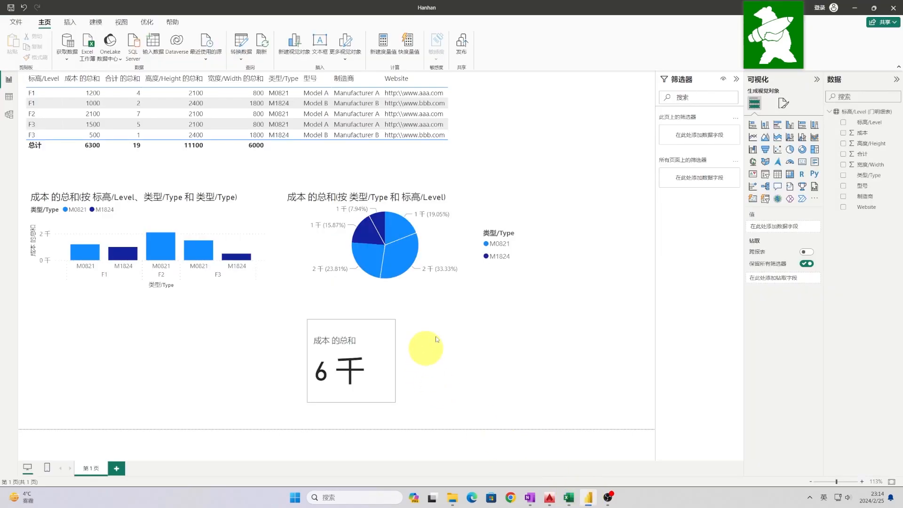
# Cross-filter the door cost report by selecting the slices of the cost pie chart one after another
pyautogui.click(396, 225)
pyautogui.click(380, 224)
pyautogui.click(369, 234)
pyautogui.click(375, 250)
pyautogui.click(393, 259)
pyautogui.click(514, 363)
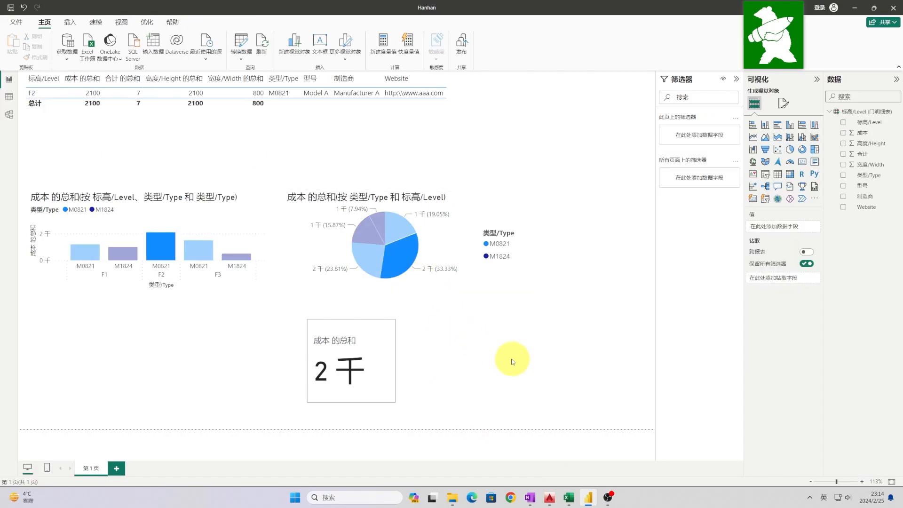
pyautogui.click(484, 343)
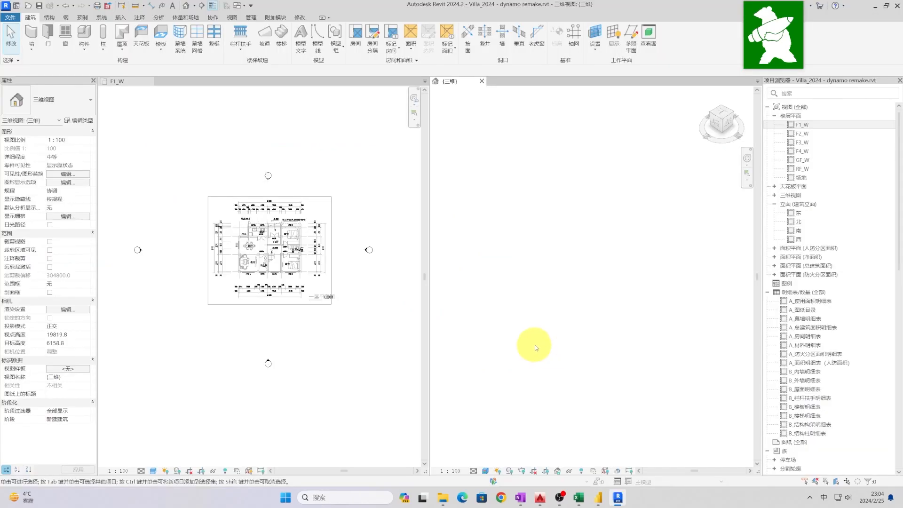
# Select the imported 1F_t3.dwg in Revit's F1_W floor plan and examine the 一层平面图 plan of 0313.dwg in AutoCAD
pyautogui.click(377, 336)
pyautogui.click(298, 242)
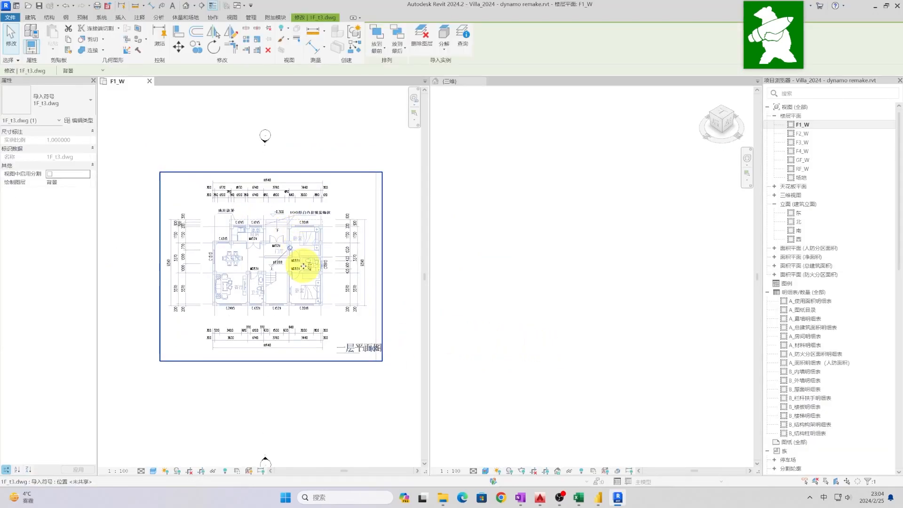
pyautogui.click(541, 496)
pyautogui.scroll(-6, 425, 332)
pyautogui.moveTo(435, 339); pyautogui.dragTo(448, 281, button='middle')
pyautogui.scroll(12, 420, 247)
pyautogui.moveTo(428, 315)
pyautogui.mouseDown(button='middle')
pyautogui.moveTo(431, 292)
pyautogui.moveTo(452, 285)
pyautogui.moveTo(445, 291)
pyautogui.mouseUp(button='middle')
pyautogui.scroll(-2, 457, 291)
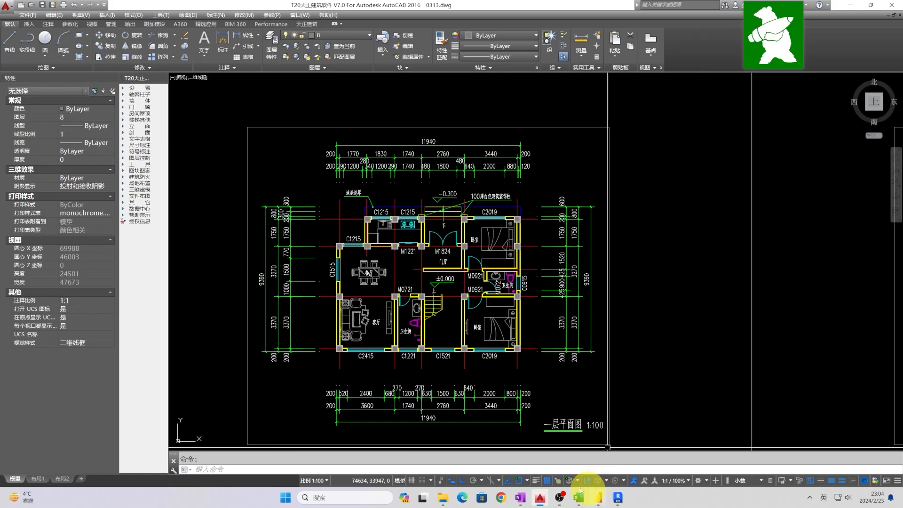
# Switch back to Revit and hide the imported 1F_t3.dwg in the F1_W floor plan's visibility settings
pyautogui.click(541, 498)
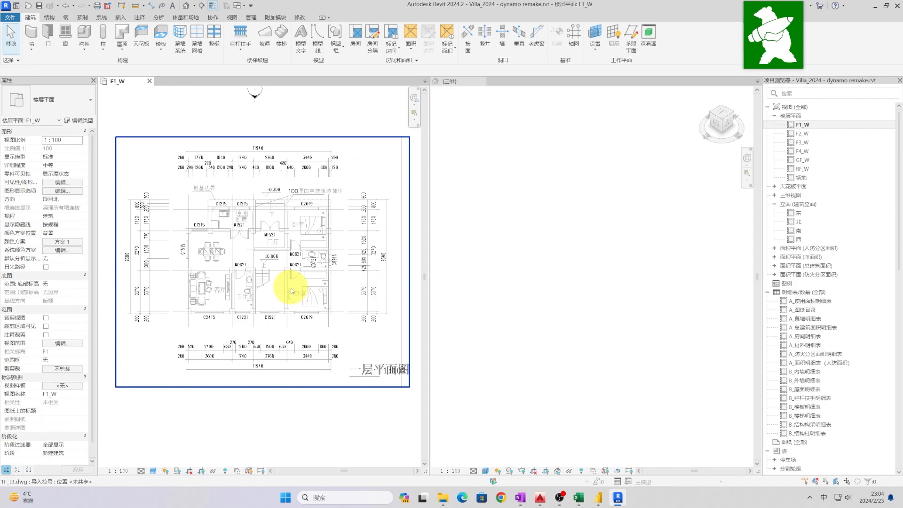
pyautogui.scroll(-2, 287, 301)
pyautogui.press('v')
pyautogui.press('v')
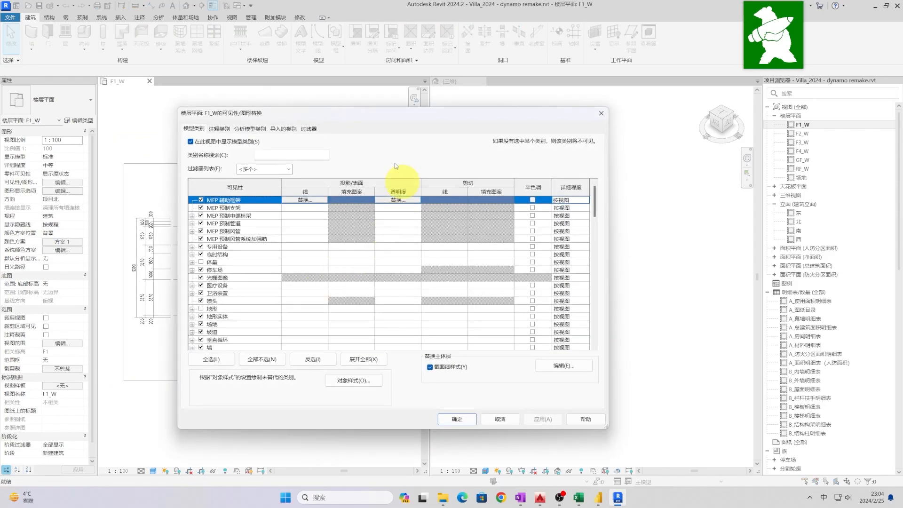
pyautogui.click(296, 129)
pyautogui.click(201, 172)
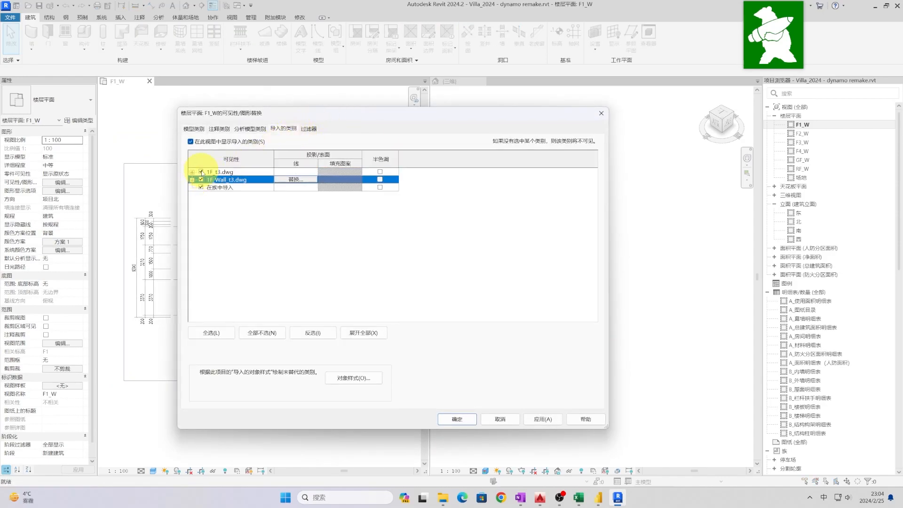
pyautogui.click(454, 419)
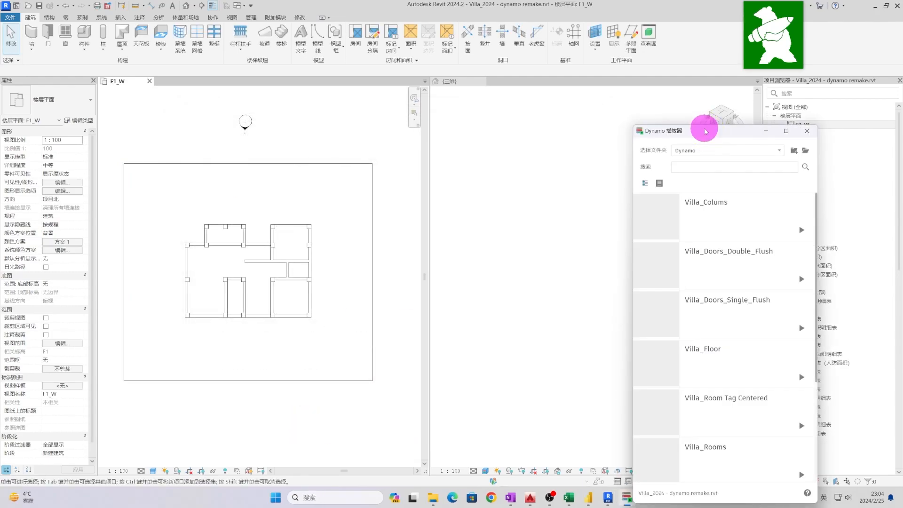
# Set up the Villa_Colums script in Dynamo Player with 1F_Wall_t3.dwg as the model element and F1 as the level
pyautogui.moveTo(704, 132); pyautogui.dragTo(692, 71)
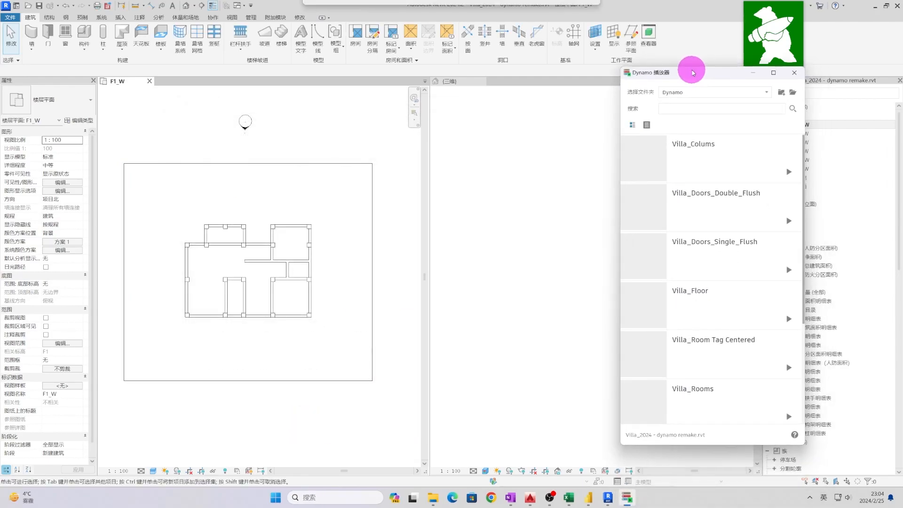
pyautogui.click(723, 165)
pyautogui.click(789, 160)
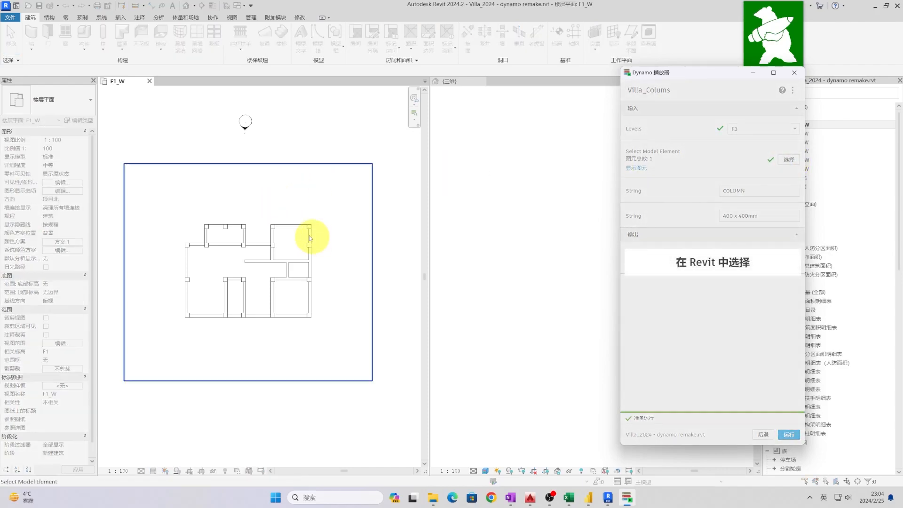
pyautogui.click(312, 239)
pyautogui.click(764, 142)
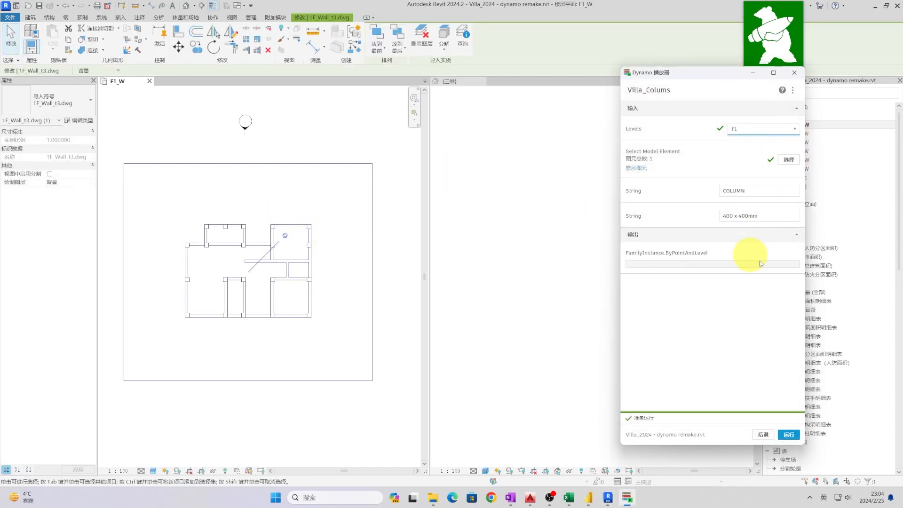
# Run the Villa_Colums script to place the 400 x 400mm columns on F1 and inspect them in the 3D view
pyautogui.click(354, 213)
pyautogui.click(790, 434)
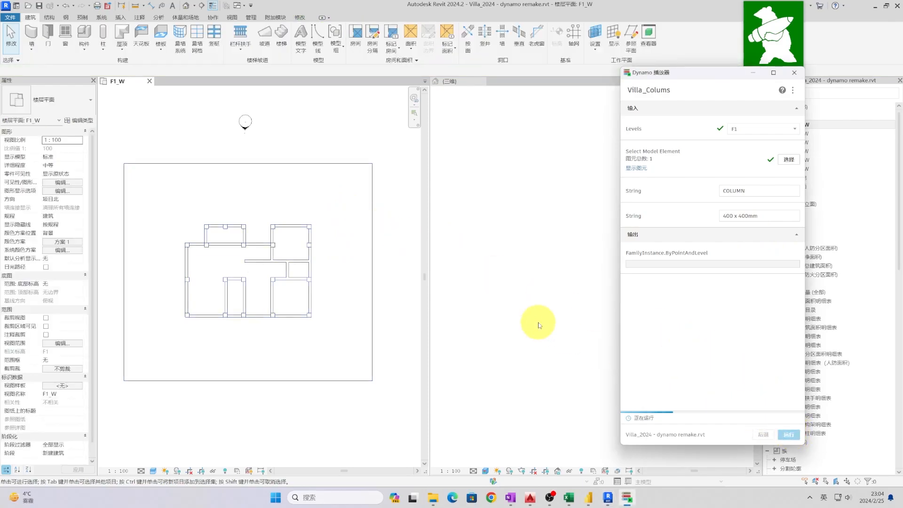
pyautogui.moveTo(661, 79); pyautogui.dragTo(798, 107)
pyautogui.click(579, 246)
pyautogui.keyDown('shift'); pyautogui.moveTo(579, 246); pyautogui.dragTo(581, 318, button='middle'); pyautogui.keyUp('shift')
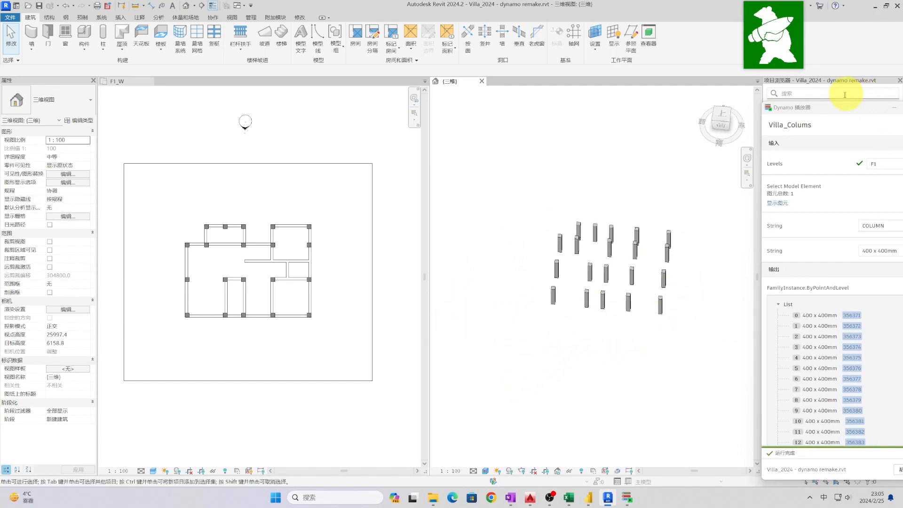
# Return to the Dynamo Player script list and open the Villa_Walls script
pyautogui.moveTo(805, 110); pyautogui.dragTo(660, 90)
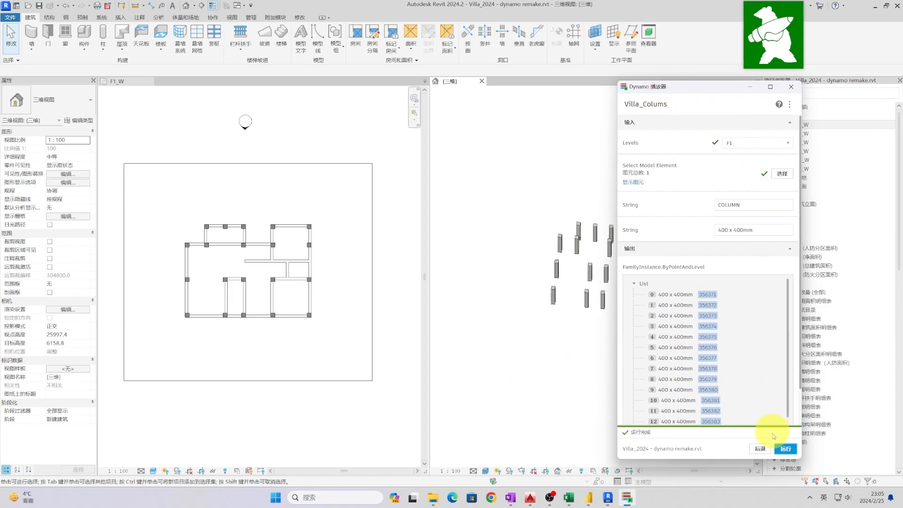
pyautogui.click(759, 448)
pyautogui.scroll(-3, 722, 355)
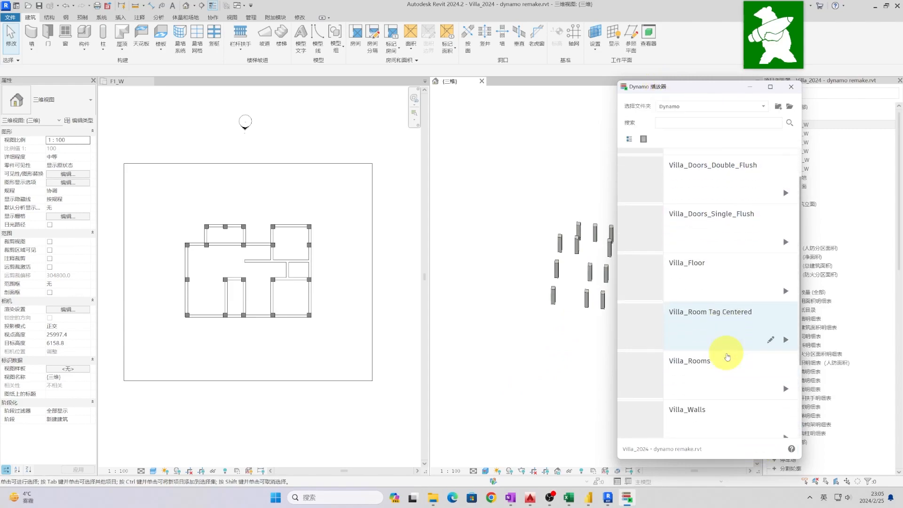
pyautogui.click(726, 379)
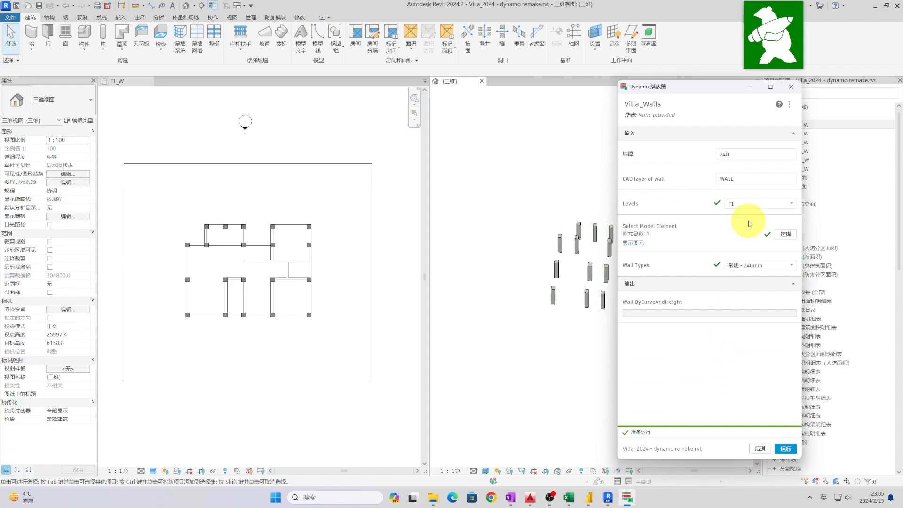
# Query the layer of a wall line in the imported 1F_Wall_t3.dwg and compare it with the script's CAD wall layer
pyautogui.scroll(5, 313, 263)
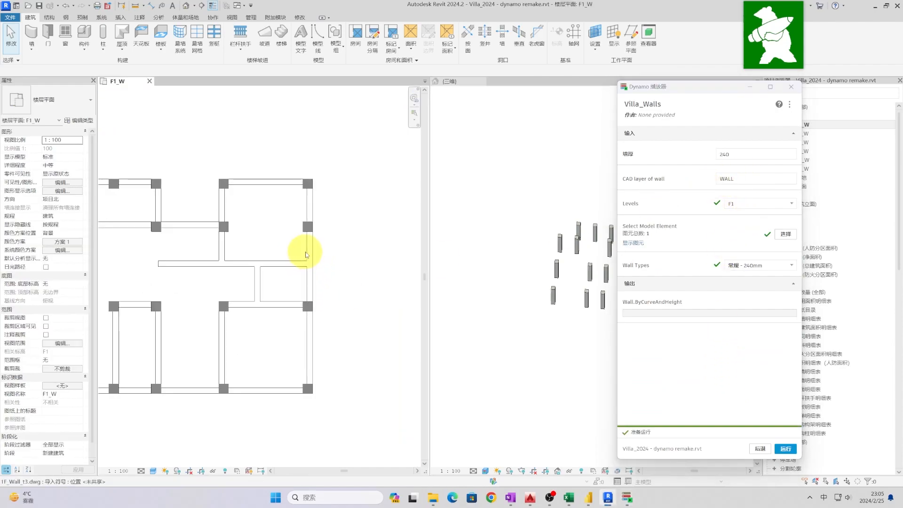
pyautogui.click(307, 251)
pyautogui.click(308, 252)
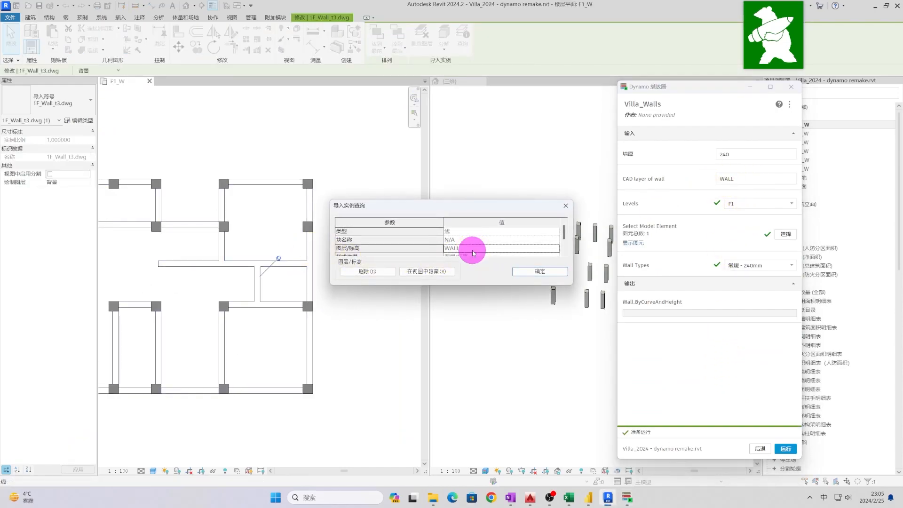
pyautogui.click(540, 272)
pyautogui.click(748, 179)
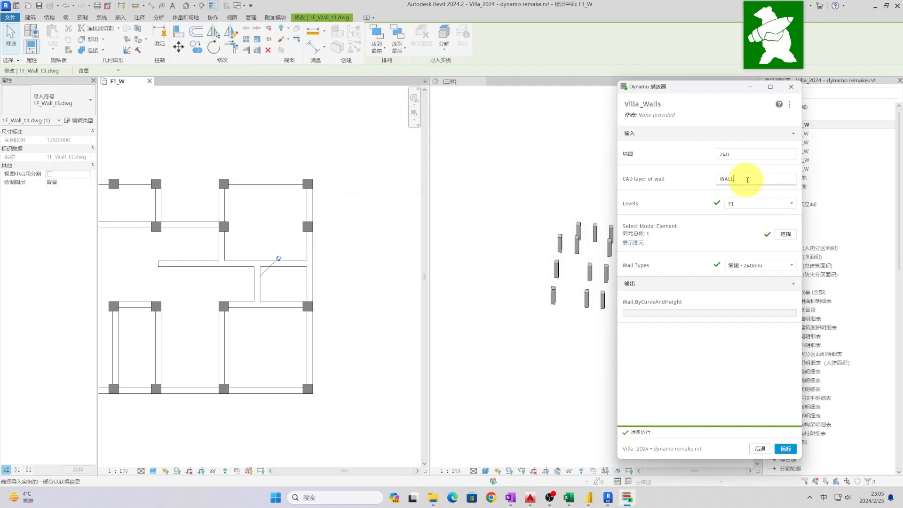
# Set the Villa_Walls script's wall type to 01-石材 - 240mm and run it to generate the F1 walls
pyautogui.click(382, 251)
pyautogui.press('w')
pyautogui.press('a')
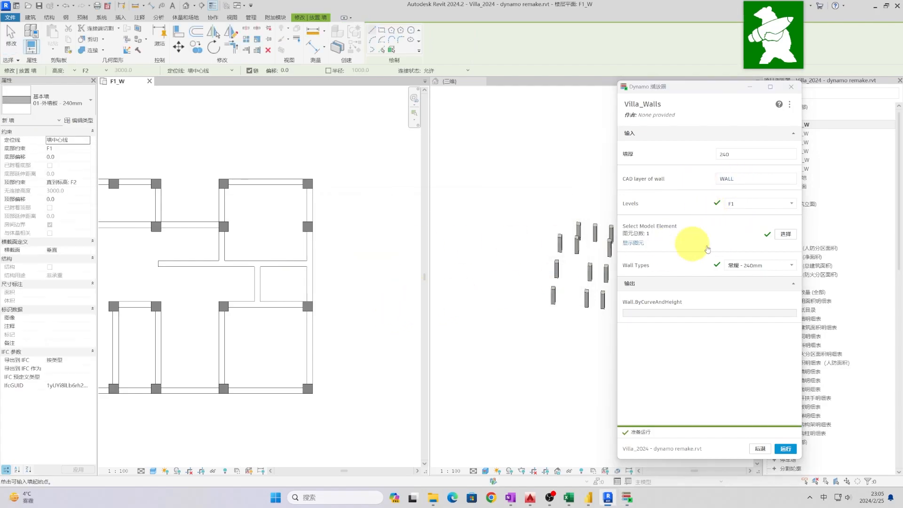
pyautogui.click(768, 267)
pyautogui.scroll(-2, 771, 365)
pyautogui.scroll(2, 779, 374)
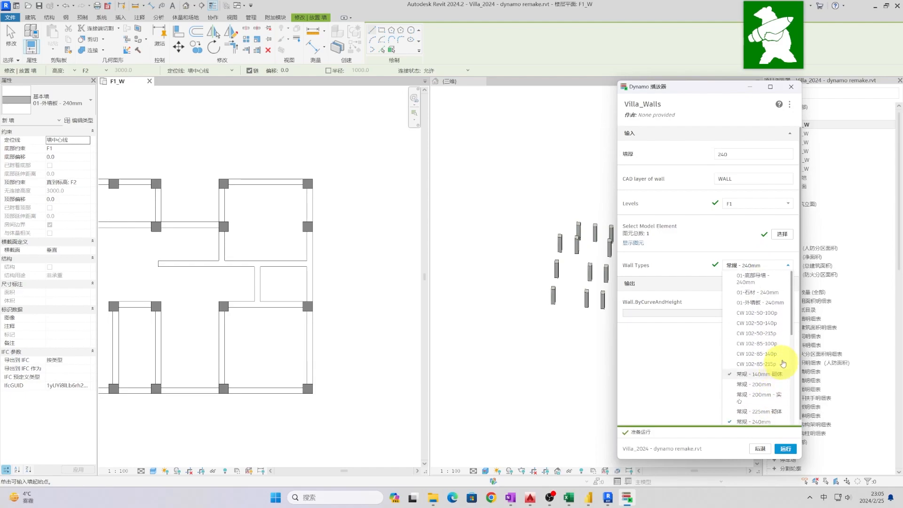
pyautogui.click(770, 292)
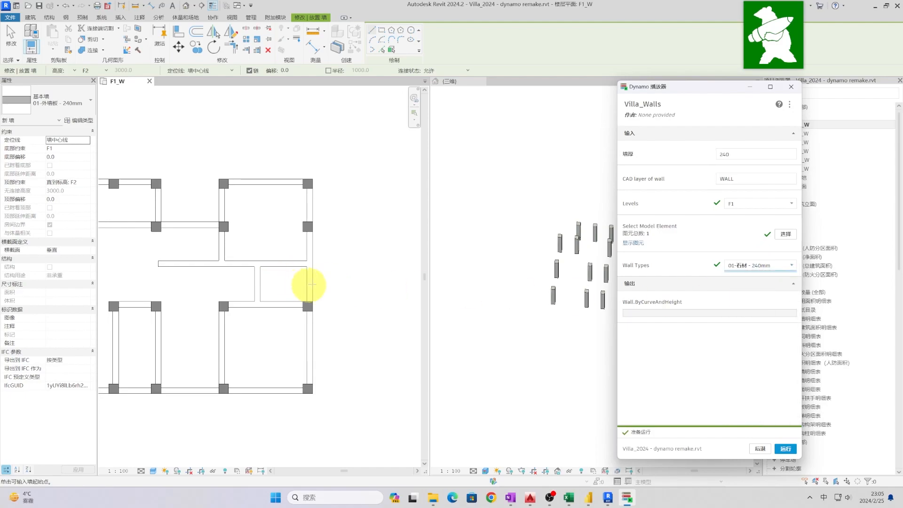
pyautogui.press('Escape')
pyautogui.press('Escape')
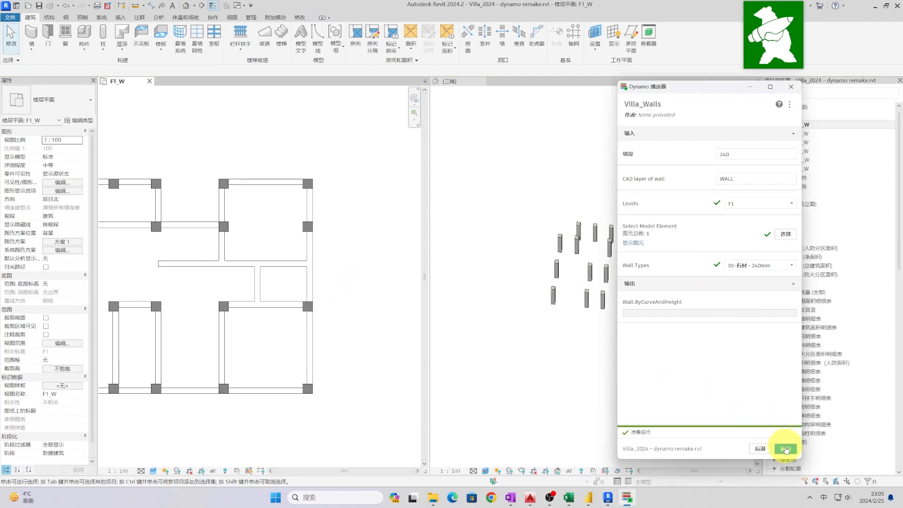
pyautogui.click(785, 449)
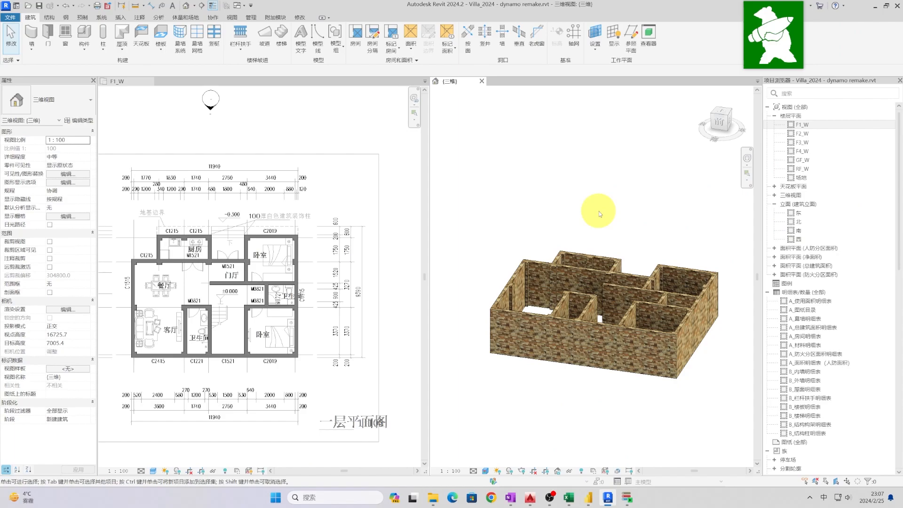
# Return to the Dynamo Player script list and open the Villa_Doors_Single_Flush script
pyautogui.click(629, 499)
pyautogui.moveTo(774, 95); pyautogui.dragTo(723, 95)
pyautogui.click(811, 455)
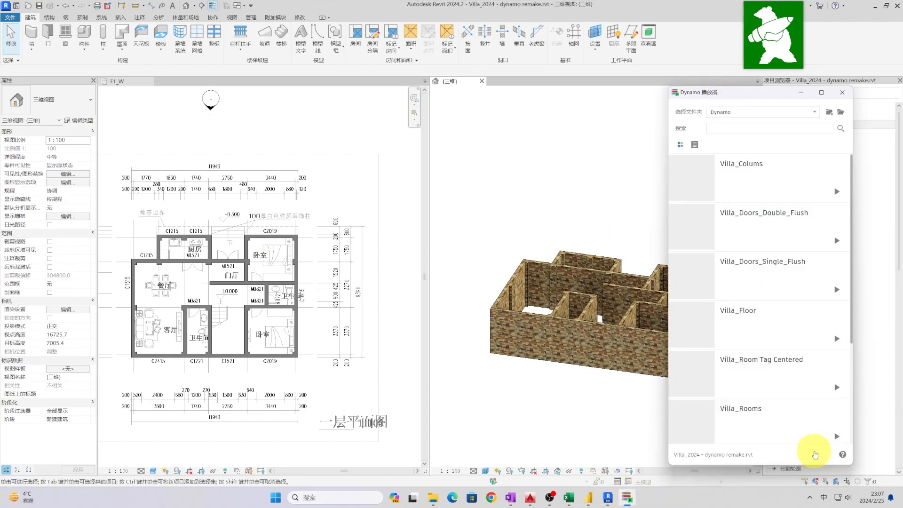
pyautogui.click(779, 273)
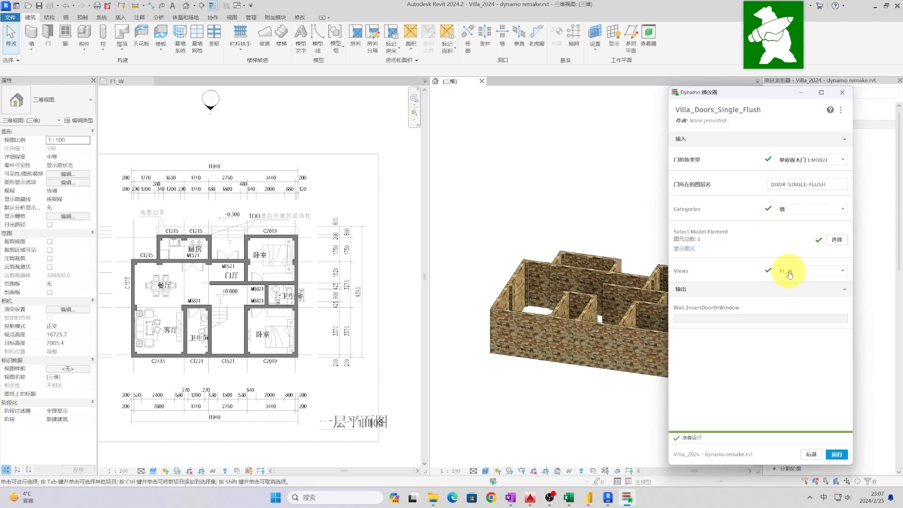
# Pick the imported 1F_t3.dwg in the F1_W plan as the single-door script's model element
pyautogui.click(837, 241)
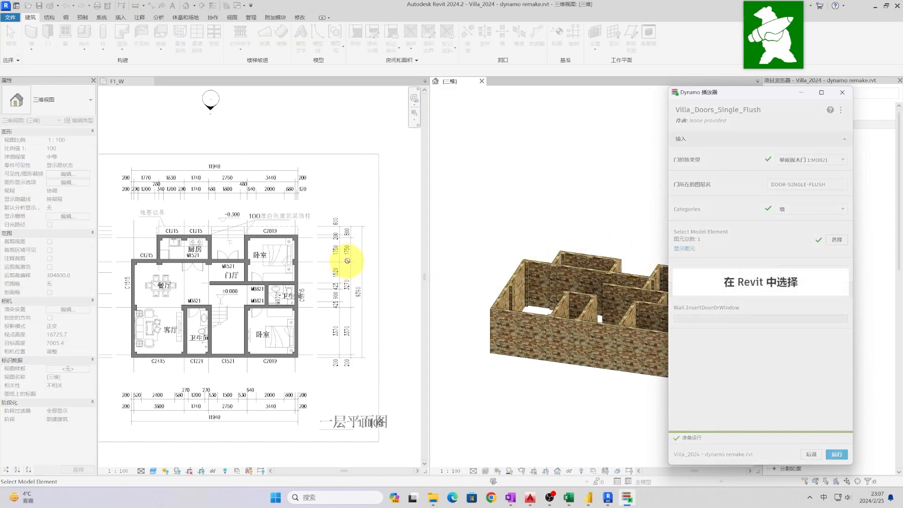
pyautogui.click(352, 247)
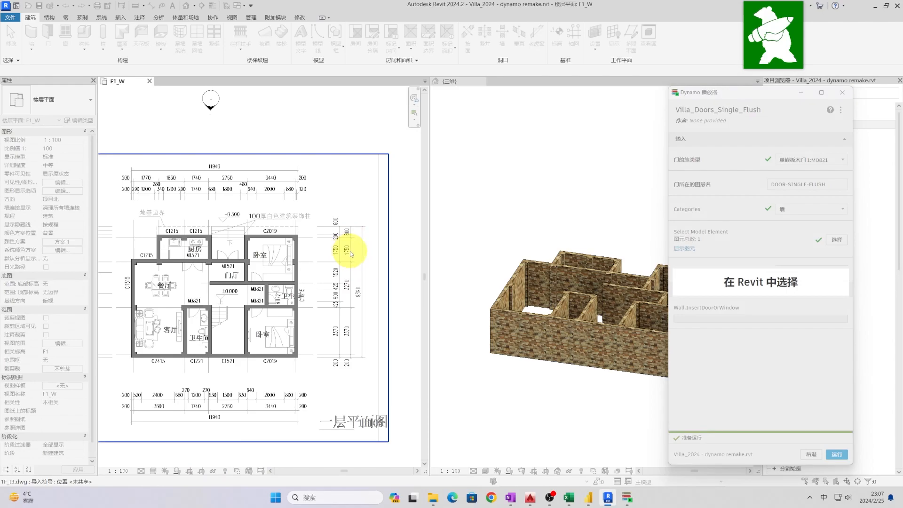
pyautogui.click(351, 254)
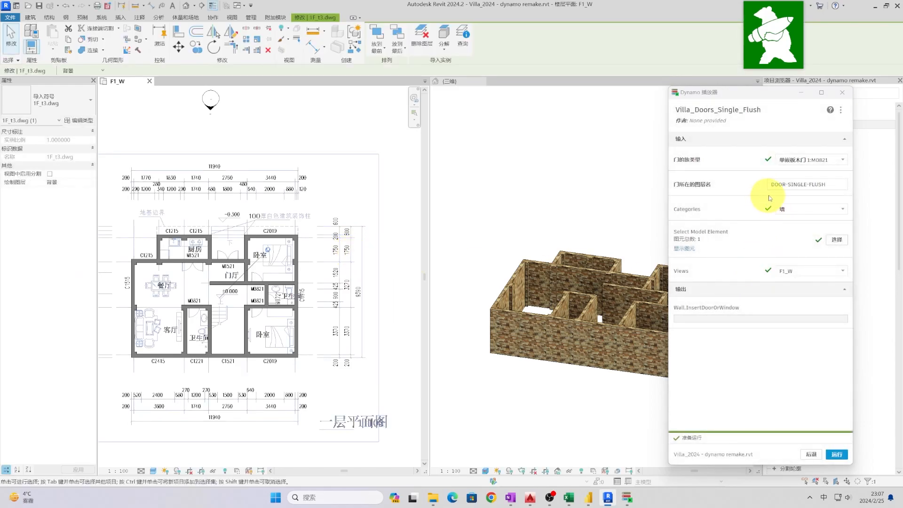
# Query the layer of the bedroom's single-door arc in 1F_t3.dwg and compare it with the script's door layer name
pyautogui.scroll(5, 264, 273)
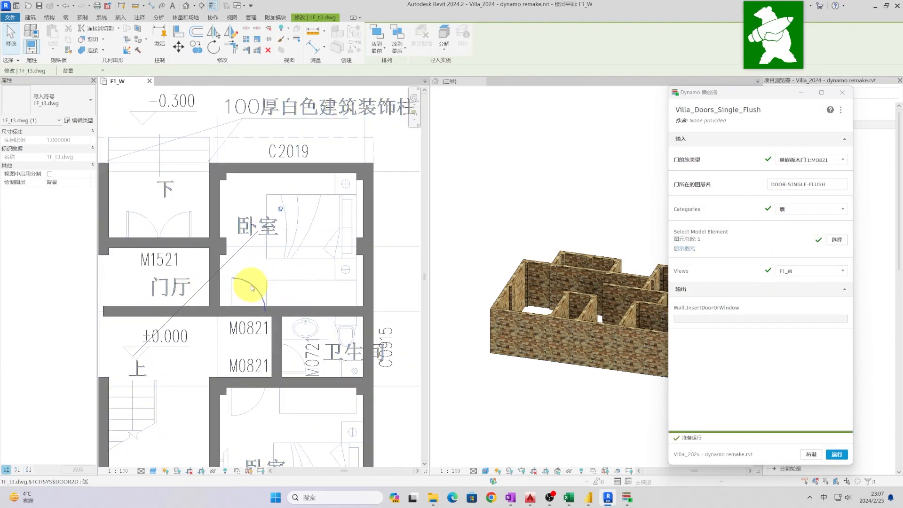
pyautogui.click(252, 287)
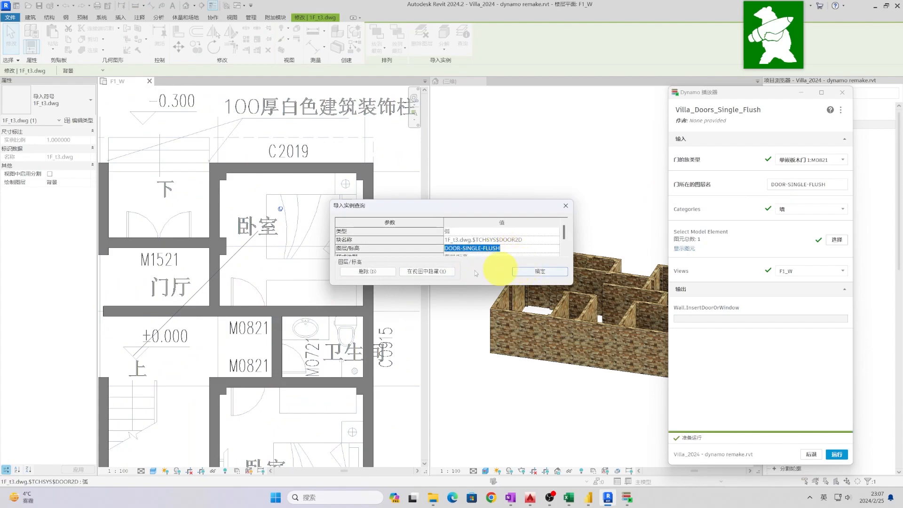
pyautogui.click(527, 273)
pyautogui.moveTo(845, 184); pyautogui.dragTo(763, 197)
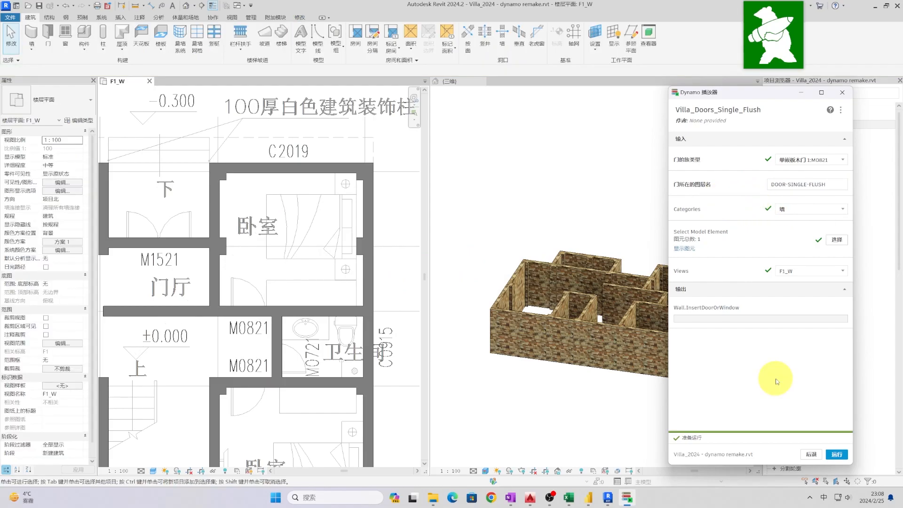
pyautogui.click(783, 372)
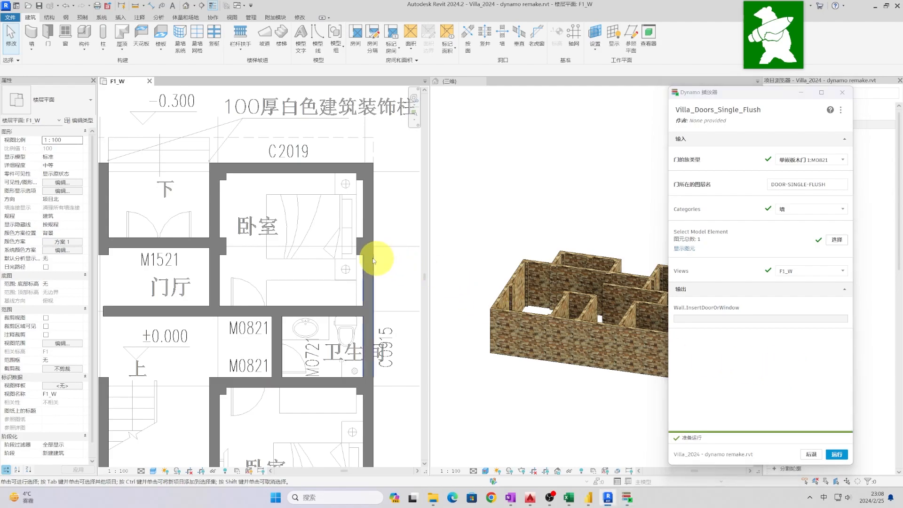
# Run the Villa_Doors_Single_Flush script to place the M0821 doors in the F1 walls and inspect them in the 3D view
pyautogui.scroll(-5, 372, 256)
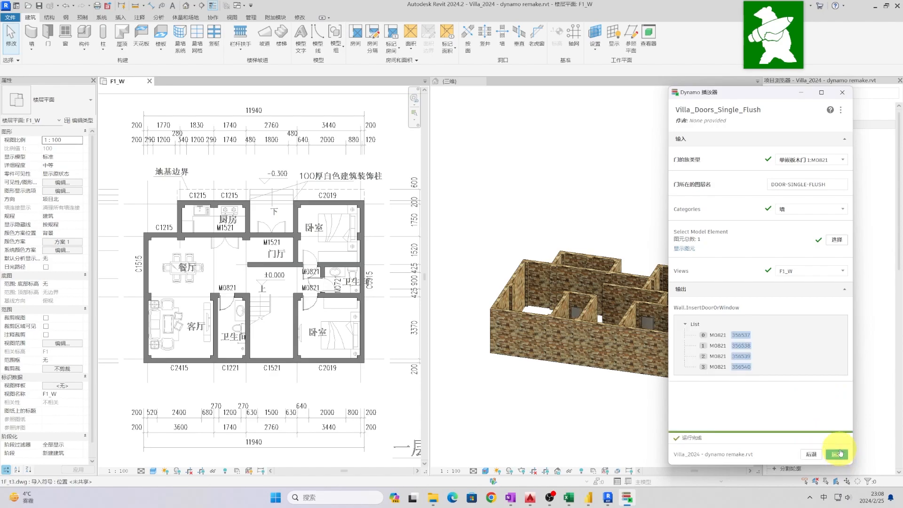
pyautogui.click(550, 404)
pyautogui.keyDown('shift'); pyautogui.moveTo(551, 403); pyautogui.dragTo(551, 359, button='middle'); pyautogui.keyUp('shift')
pyautogui.scroll(3, 551, 359)
pyautogui.click(557, 326)
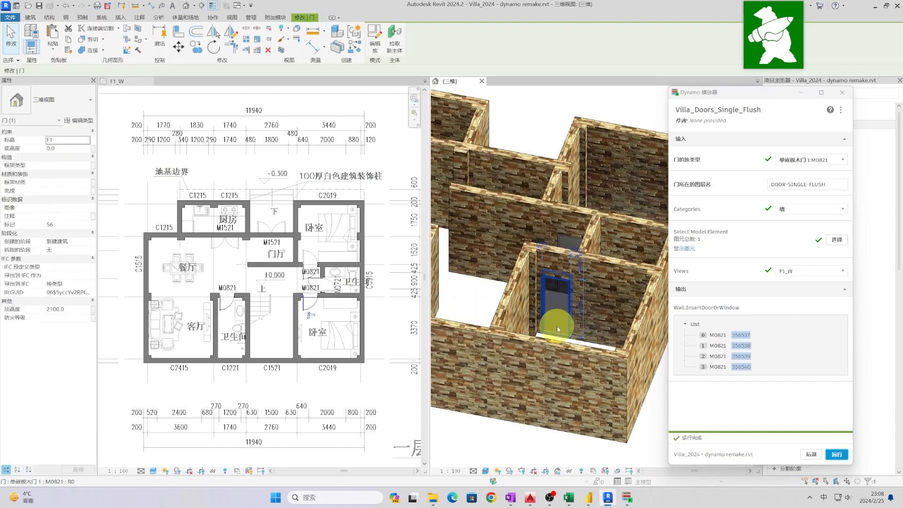
pyautogui.keyDown('shift'); pyautogui.moveTo(557, 326); pyautogui.dragTo(598, 314, button='middle'); pyautogui.keyUp('shift')
pyautogui.press('Escape')
pyautogui.scroll(-3, 563, 208)
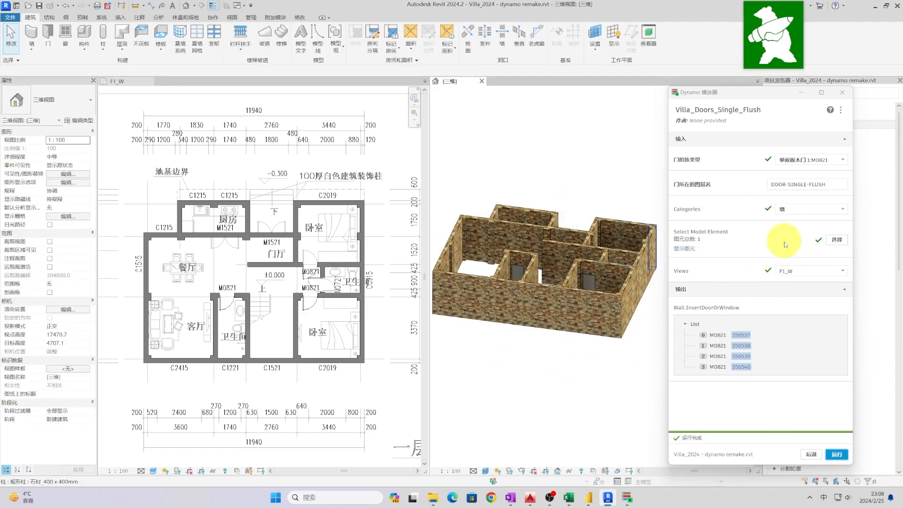
# Open the Villa_Doors_Double_Flush script and pick the imported 1F_t3.dwg as its CAD import
pyautogui.click(811, 454)
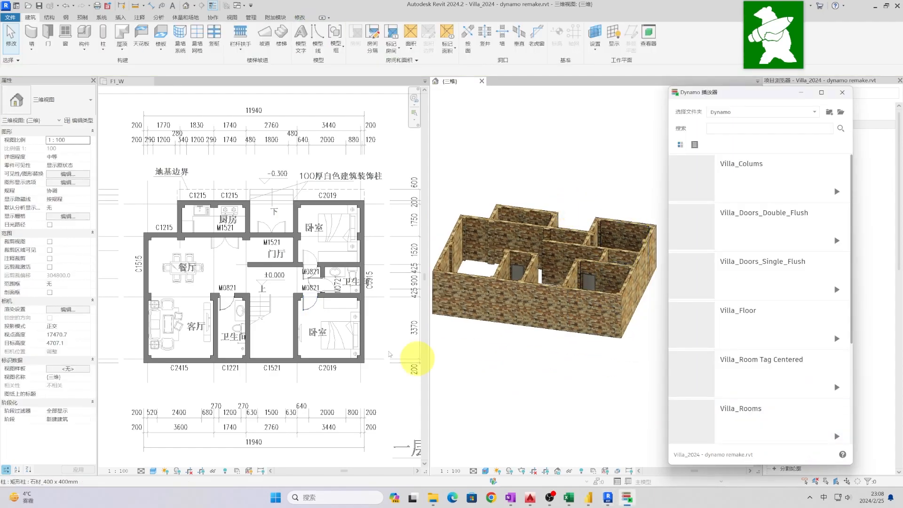
pyautogui.click(778, 229)
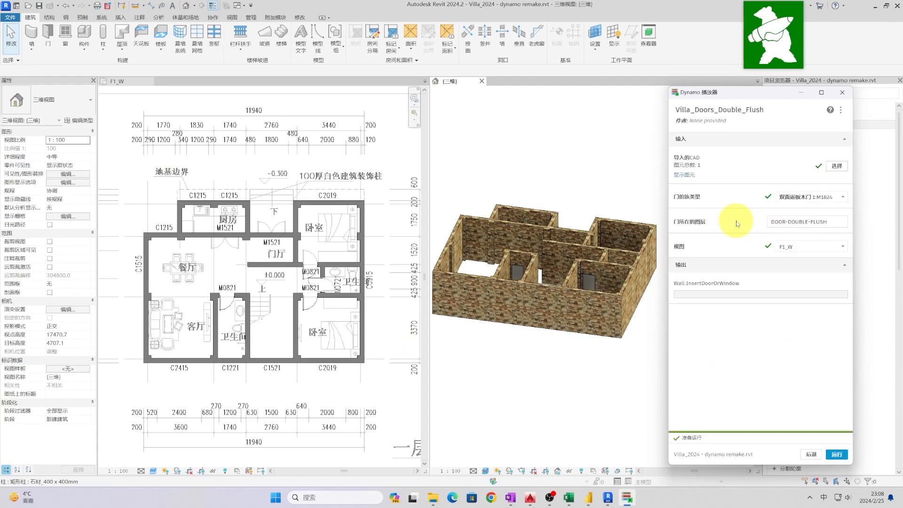
pyautogui.click(846, 171)
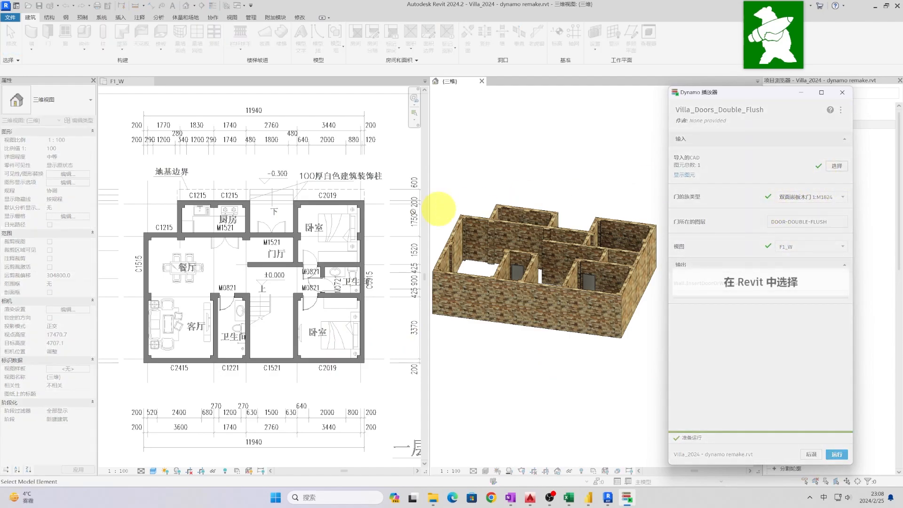
pyautogui.click(375, 207)
# Query the layer of the kitchen's M1521 double door in 1F_t3.dwg to check it against the script's door layer
pyautogui.scroll(4, 309, 228)
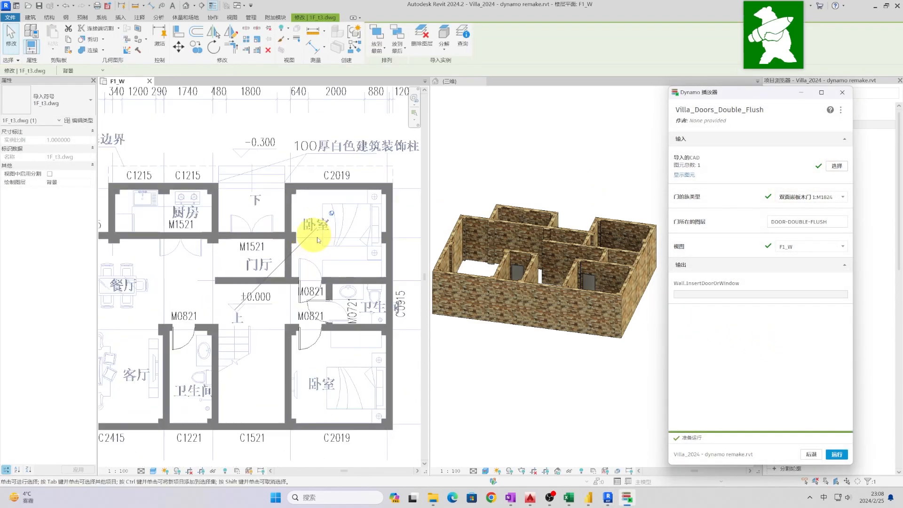
pyautogui.scroll(-3, 311, 308)
pyautogui.scroll(6, 309, 292)
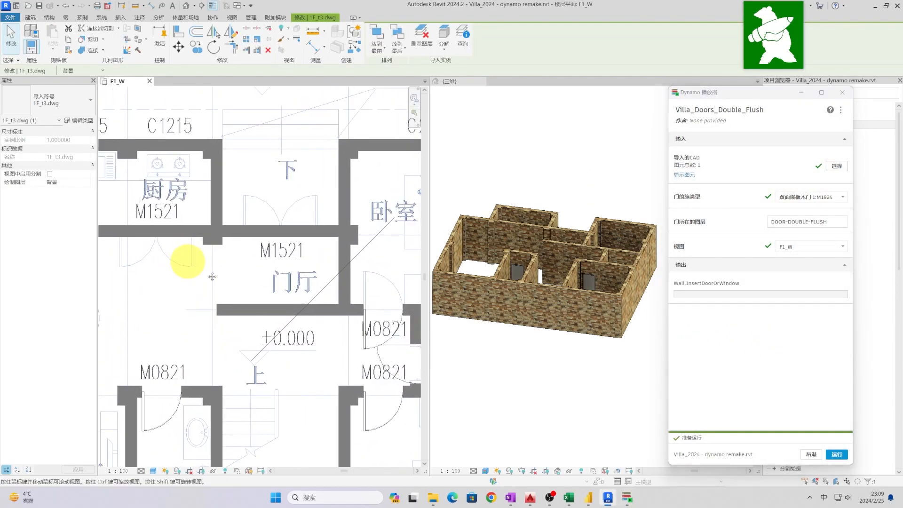
pyautogui.scroll(1, 337, 269)
pyautogui.click(347, 252)
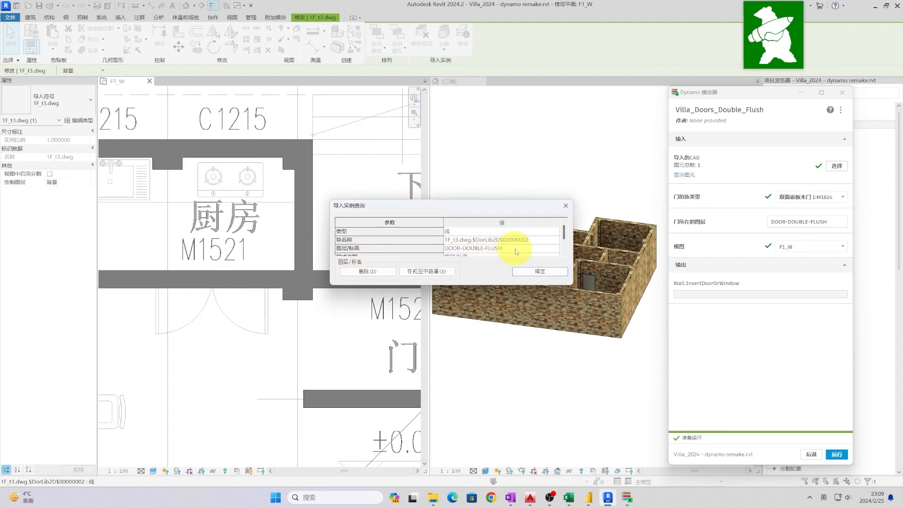
pyautogui.click(540, 272)
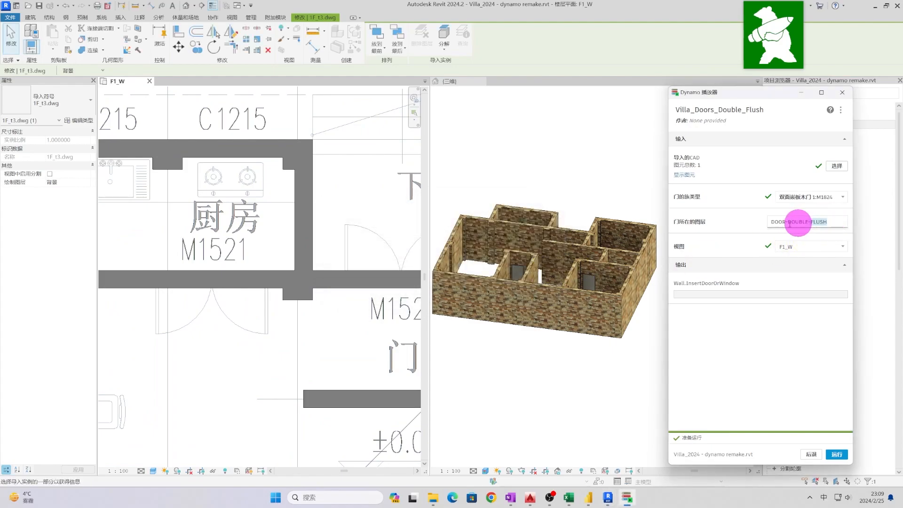
# Keep F1_W as the script's view and run Villa_Doors_Double_Flush to place the M1824 double doors
pyautogui.click(807, 246)
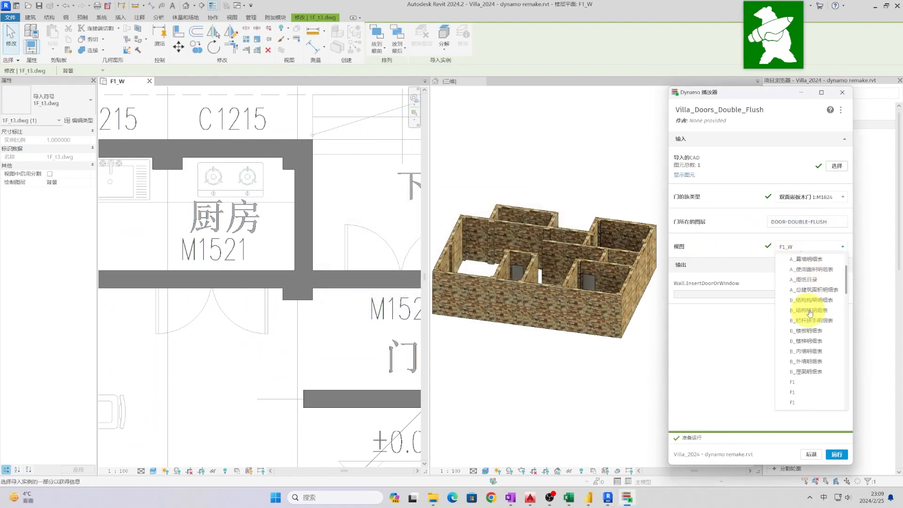
pyautogui.click(799, 373)
pyautogui.moveTo(735, 107); pyautogui.dragTo(763, 108)
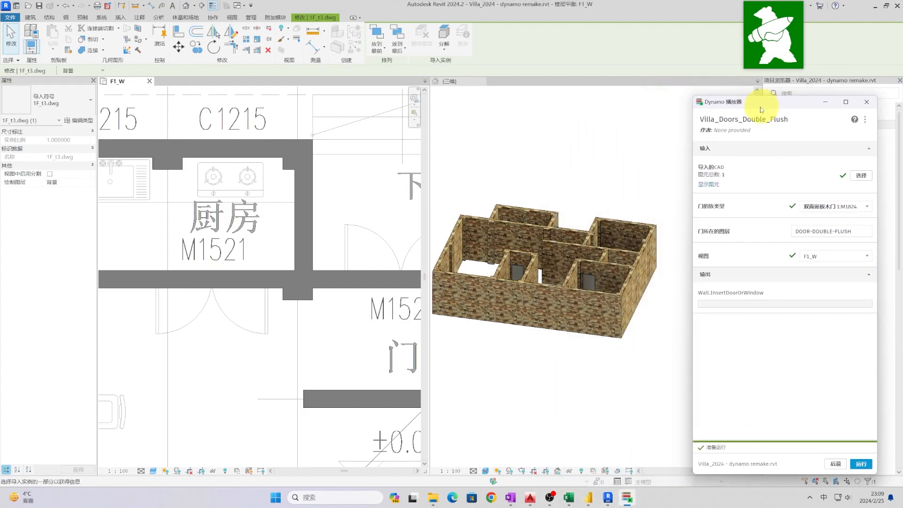
pyautogui.click(562, 177)
pyautogui.scroll(-4, 352, 219)
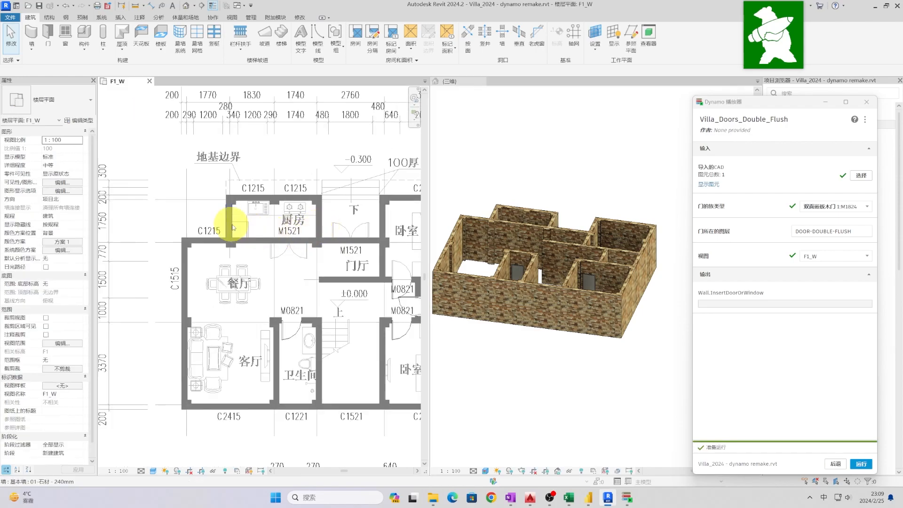
pyautogui.click(862, 464)
# Inspect the generated doors from several sides in 3D, switching the visual style to Shaded and back to the textured display
pyautogui.keyDown('shift'); pyautogui.moveTo(560, 359); pyautogui.dragTo(710, 391, button='middle'); pyautogui.keyUp('shift')
pyautogui.moveTo(633, 384); pyautogui.dragTo(546, 372, button='middle')
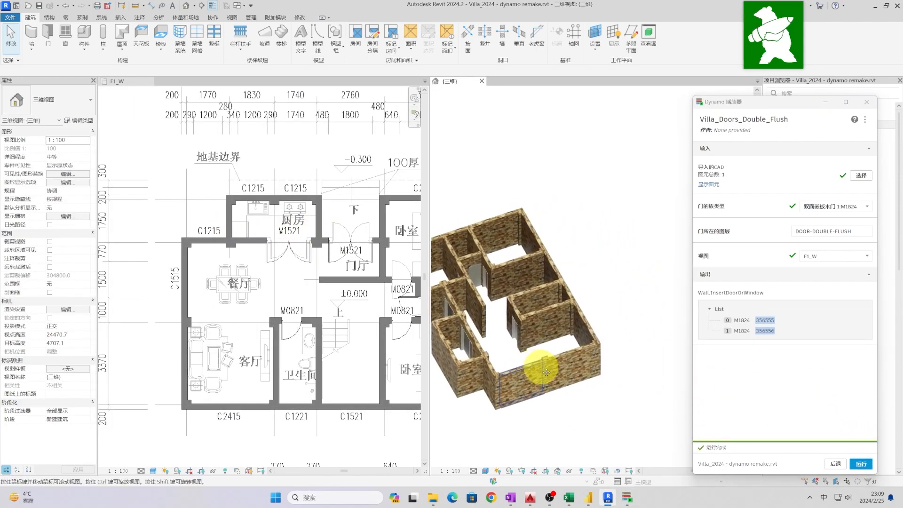
pyautogui.press('s')
pyautogui.press('d')
pyautogui.keyDown('shift'); pyautogui.moveTo(526, 375); pyautogui.dragTo(620, 356); pyautogui.keyUp('shift')
pyautogui.scroll(3, 555, 299)
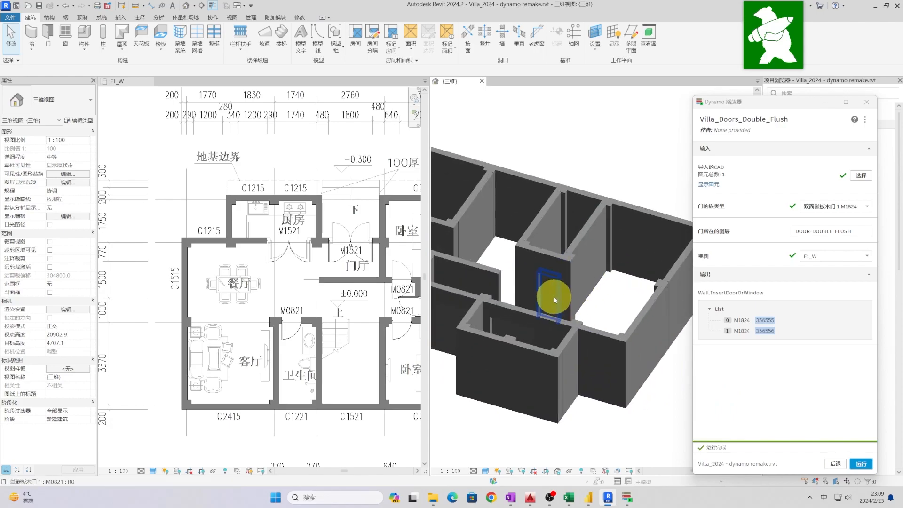
pyautogui.click(546, 294)
pyautogui.keyDown('shift'); pyautogui.moveTo(544, 288); pyautogui.dragTo(452, 326, button='middle'); pyautogui.keyUp('shift')
pyautogui.press('Escape')
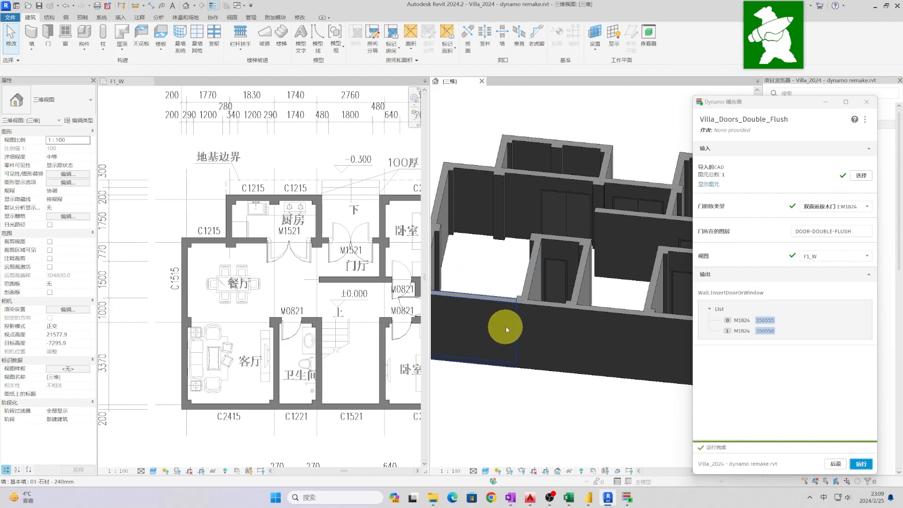
pyautogui.press('r')
pyautogui.press('r')
pyautogui.keyDown('shift'); pyautogui.moveTo(582, 323); pyautogui.dragTo(619, 323, button='middle'); pyautogui.keyUp('shift')
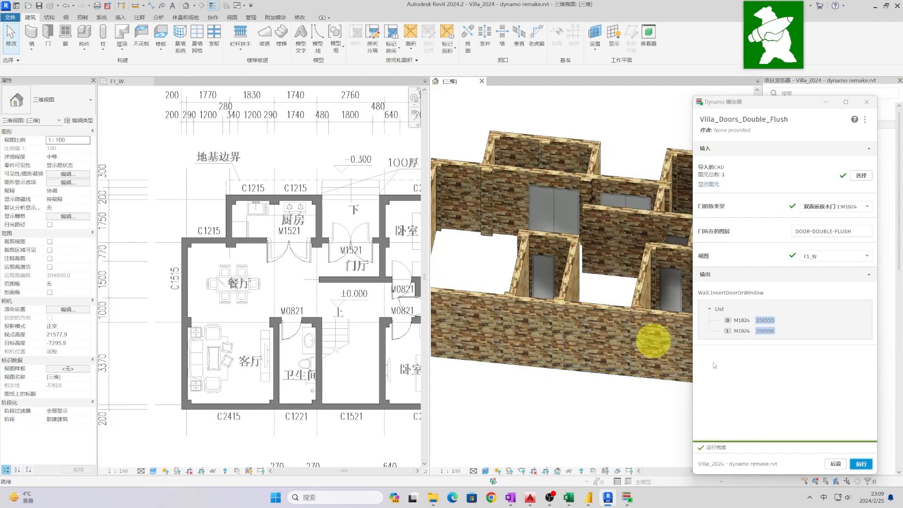
# Open the Villa_Windows_new method script and query the layer of the C2019 window line in the imported 1F_t3.dwg
pyautogui.click(836, 464)
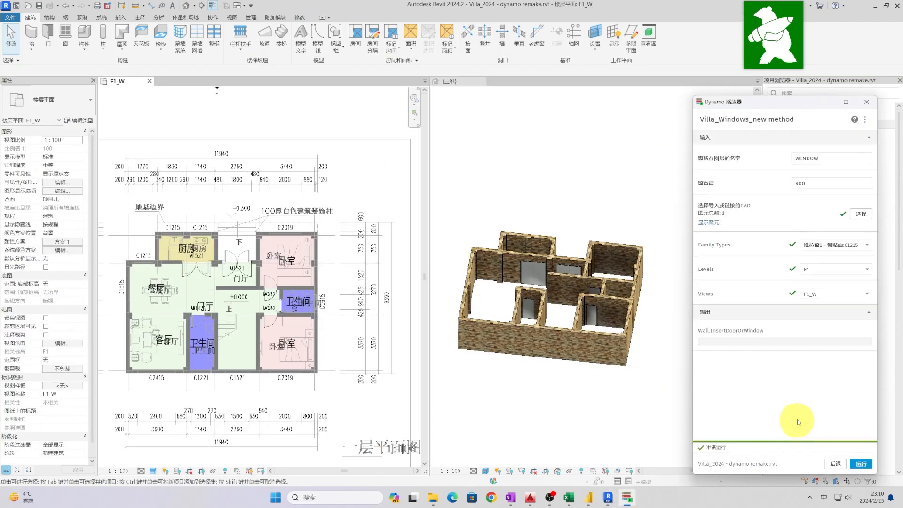
pyautogui.scroll(3, 303, 397)
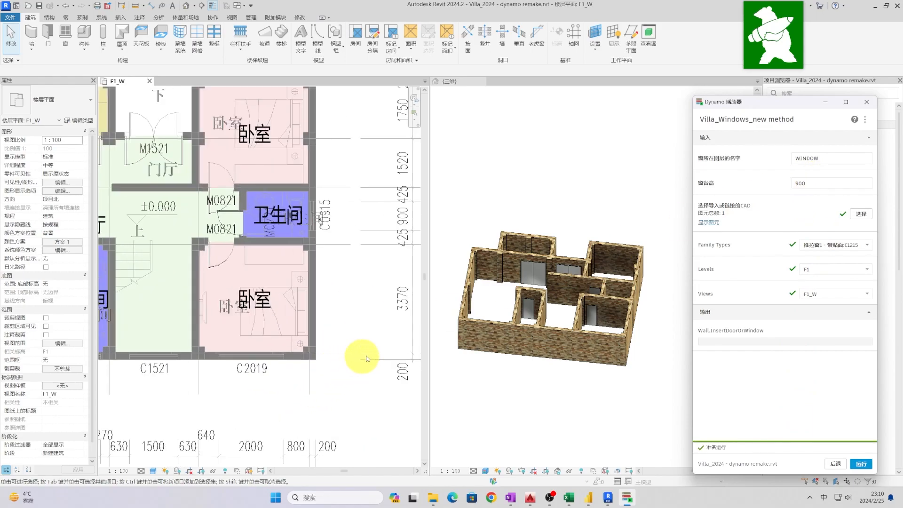
pyautogui.click(382, 354)
pyautogui.scroll(4, 268, 356)
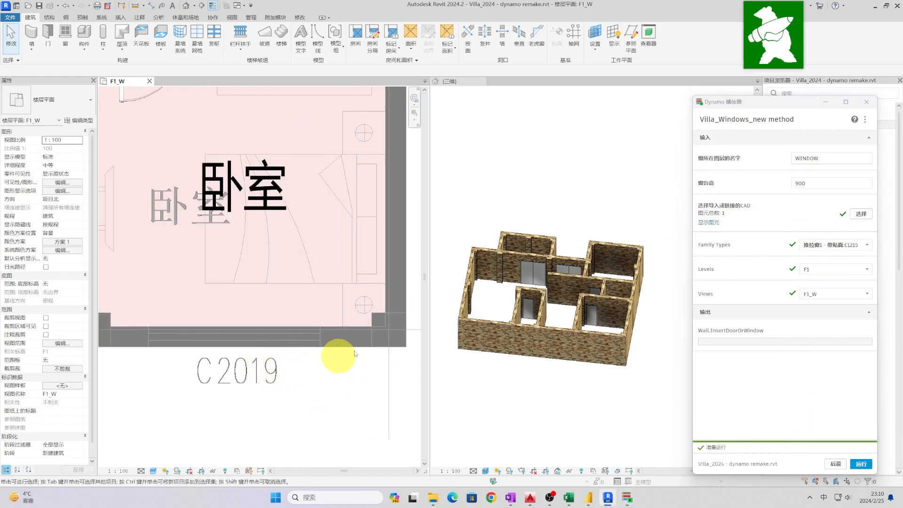
pyautogui.scroll(2, 249, 351)
pyautogui.click(234, 348)
pyautogui.write('cx')
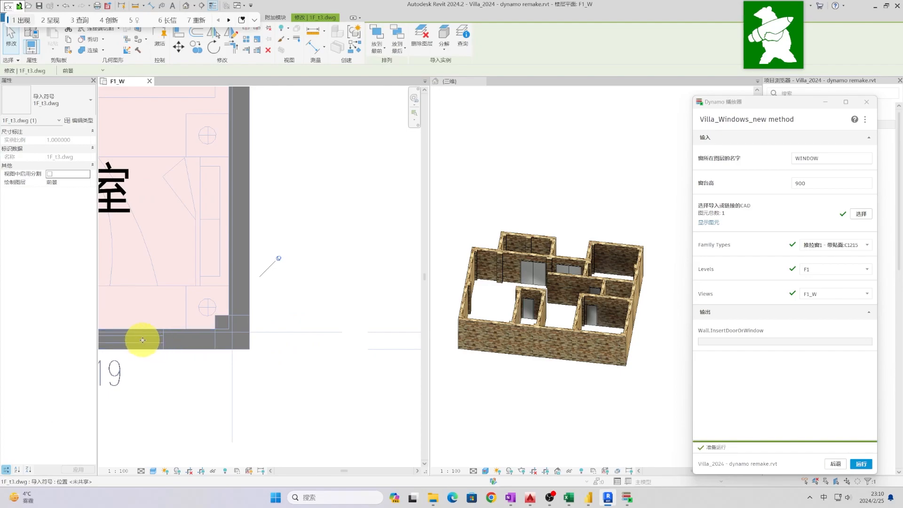
pyautogui.press('shift')
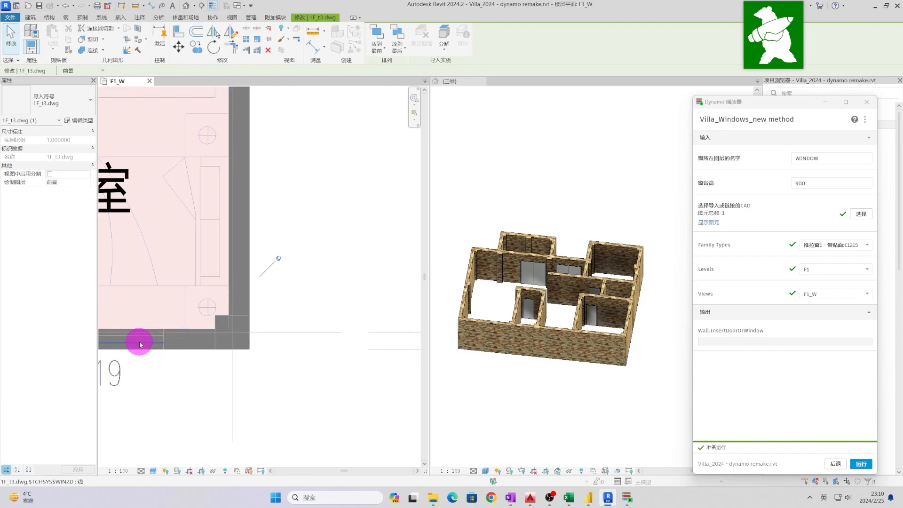
pyautogui.click(140, 344)
pyautogui.click(546, 273)
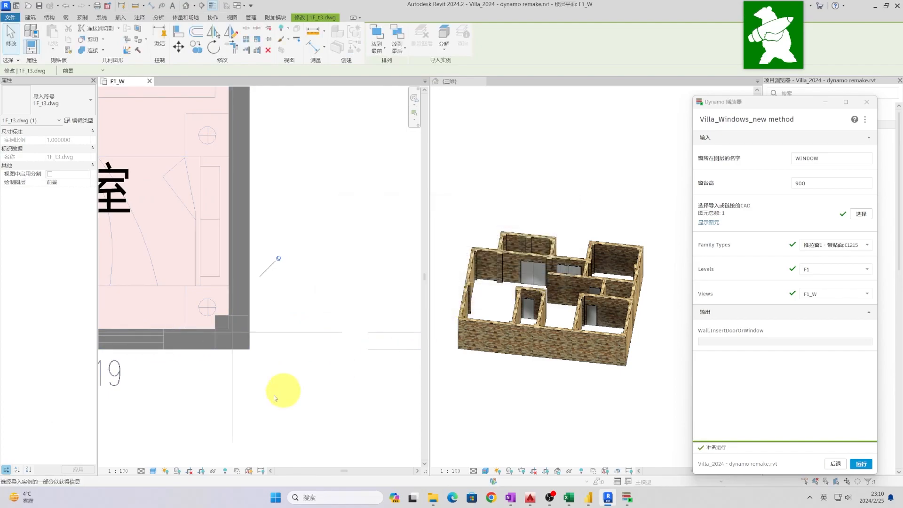
# Check the script's WINDOW layer name and chosen CAD element, and run it to place the C1215 windows on F1 with sill height 900
pyautogui.scroll(-3, 188, 403)
pyautogui.moveTo(188, 403); pyautogui.dragTo(263, 380, button='middle')
pyautogui.click(263, 380)
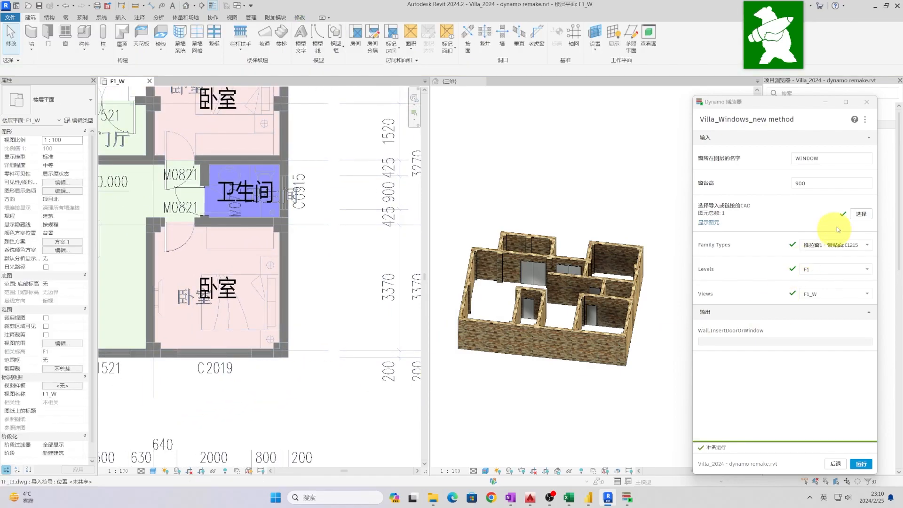
pyautogui.doubleClick(813, 158)
pyautogui.click(800, 212)
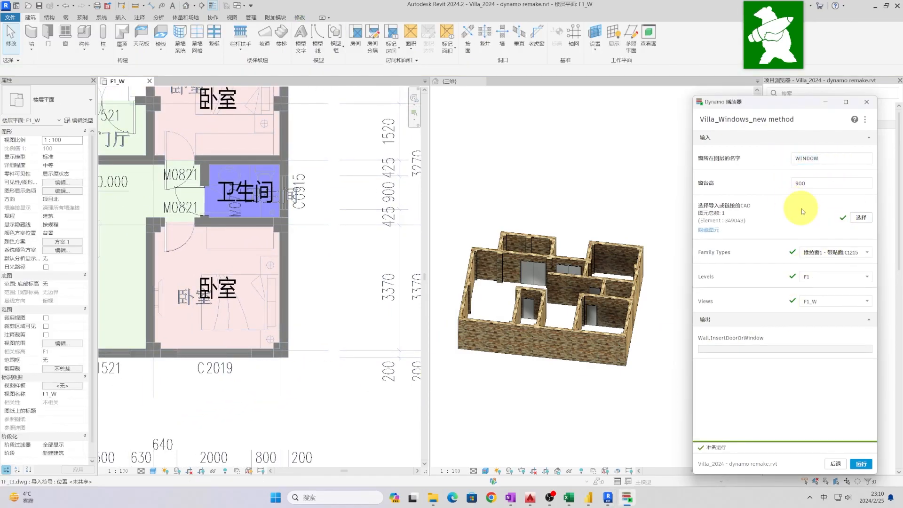
pyautogui.click(860, 459)
pyautogui.click(861, 468)
# Select all the generated C1215 windows and temporarily isolate them in the 3D view
pyautogui.click(556, 406)
pyautogui.click(599, 346)
pyautogui.keyDown('shift'); pyautogui.moveTo(579, 393); pyautogui.dragTo(640, 388, button='middle'); pyautogui.keyUp('shift')
pyautogui.press('h')
pyautogui.press('i')
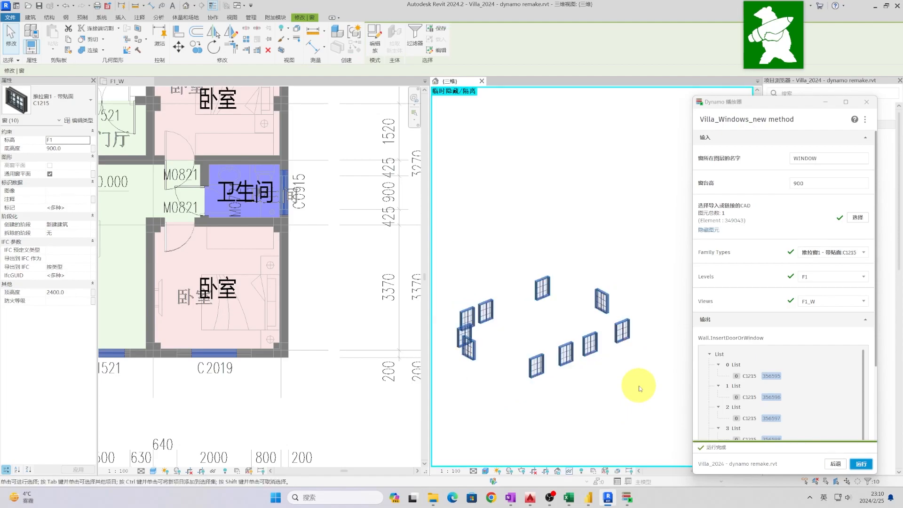
# Deselect the C1215 windows, orbit around them, and reset the temporary isolation in the 3D view
pyautogui.press('Escape')
pyautogui.keyDown('shift'); pyautogui.moveTo(575, 338); pyautogui.dragTo(630, 376, button='middle'); pyautogui.keyUp('shift')
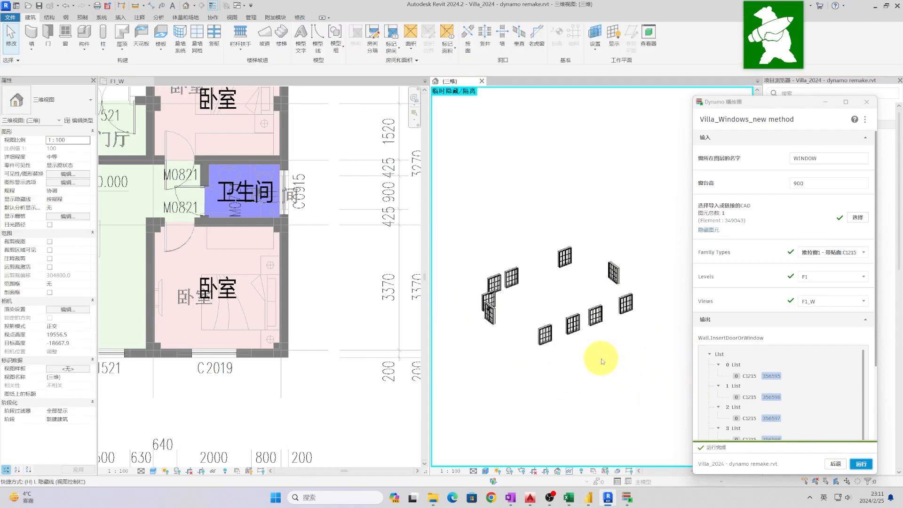
pyautogui.press('h')
pyautogui.press('r')
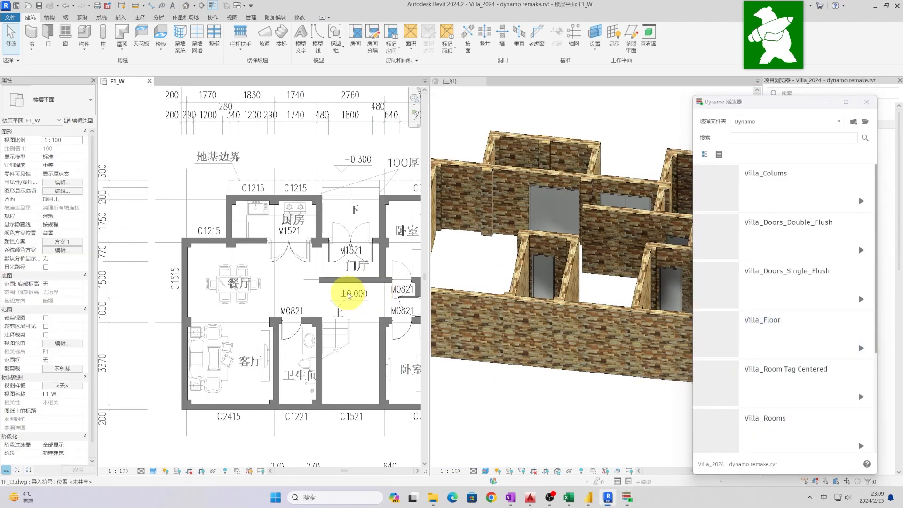
# Open the Villa_Rooms script and pick the imported CAD plan in F1_W as its CAD element
pyautogui.scroll(-2, 329, 292)
pyautogui.scroll(-1, 796, 343)
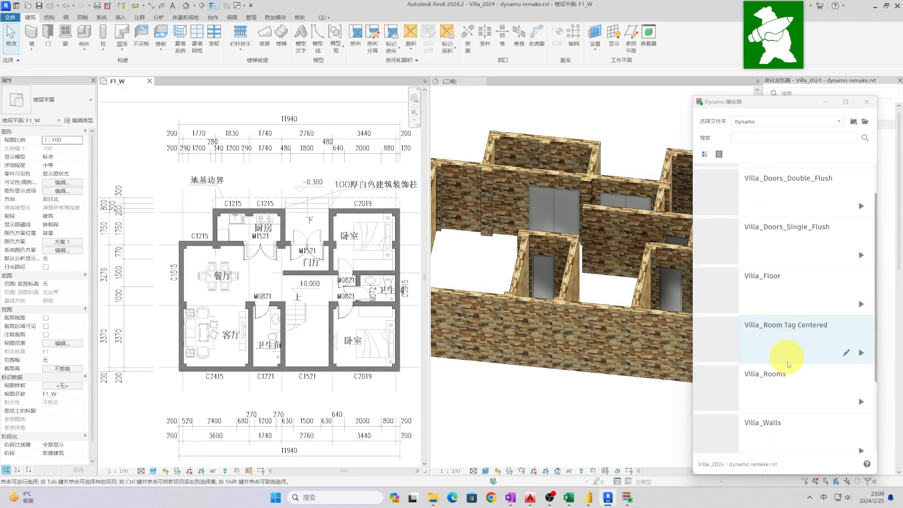
pyautogui.click(789, 393)
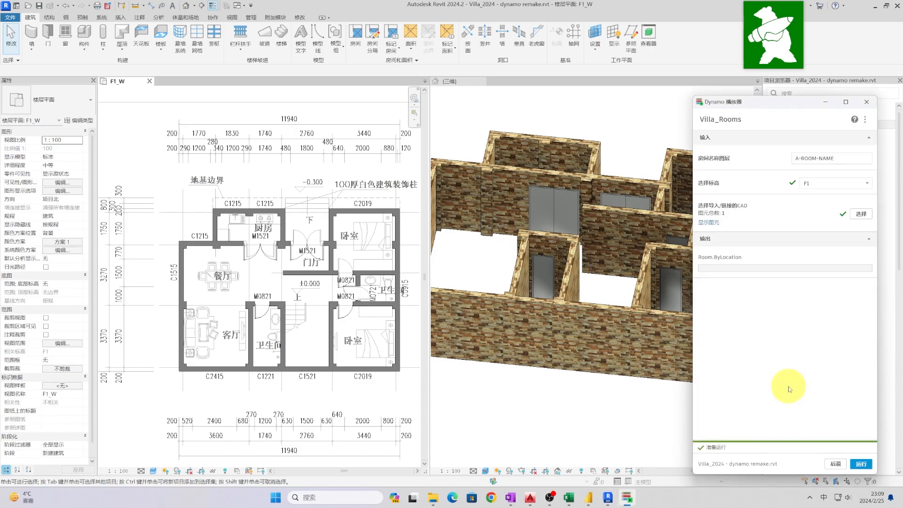
pyautogui.click(865, 221)
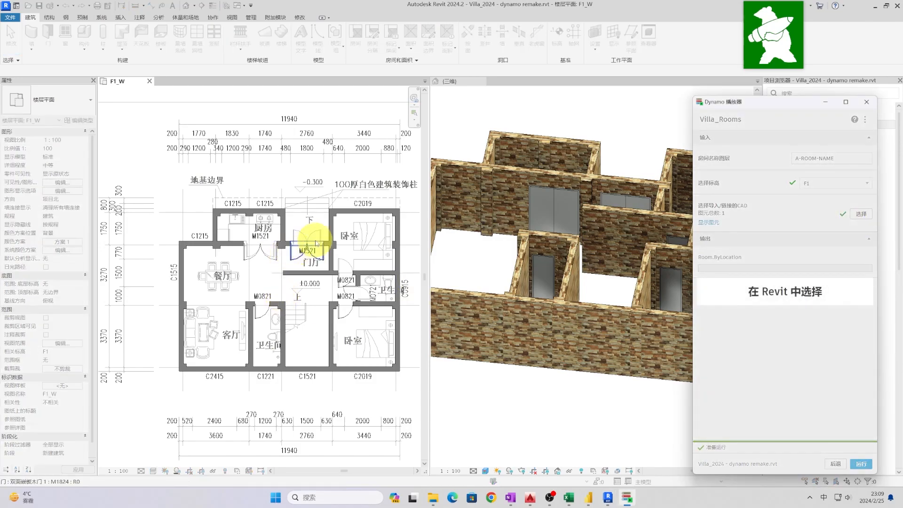
pyautogui.click(313, 210)
# Query the layer of the 厨房 room label in the imported 1F_t3.dwg
pyautogui.scroll(6, 278, 228)
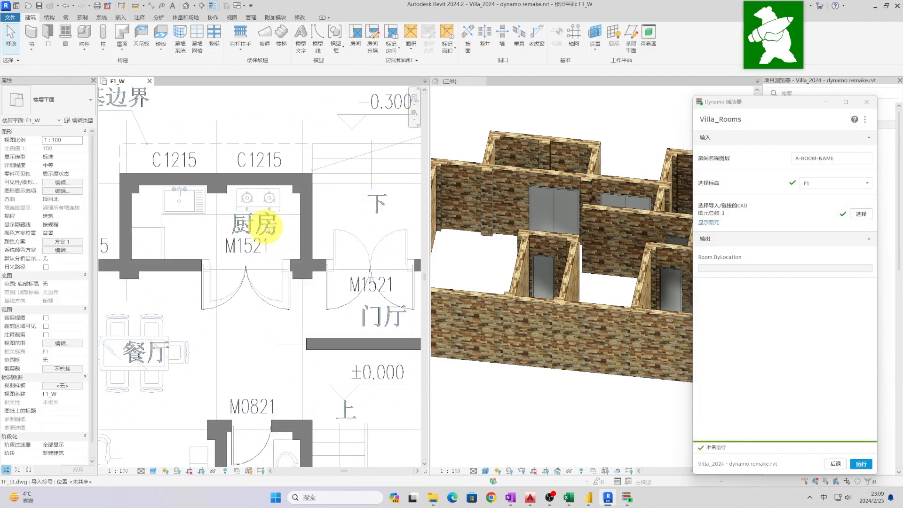
pyautogui.click(278, 229)
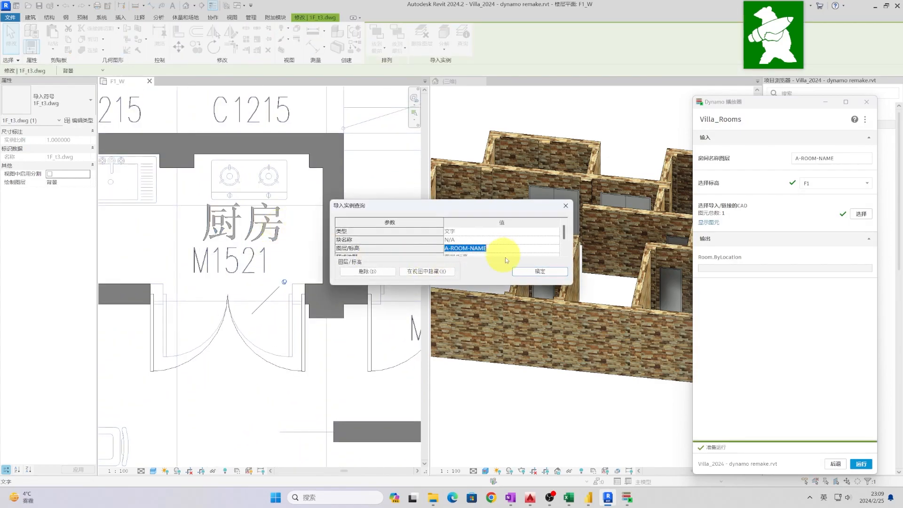
pyautogui.click(539, 272)
# Check the script's room name layer A-ROOM-NAME and run it to generate the rooms on F1
pyautogui.click(847, 160)
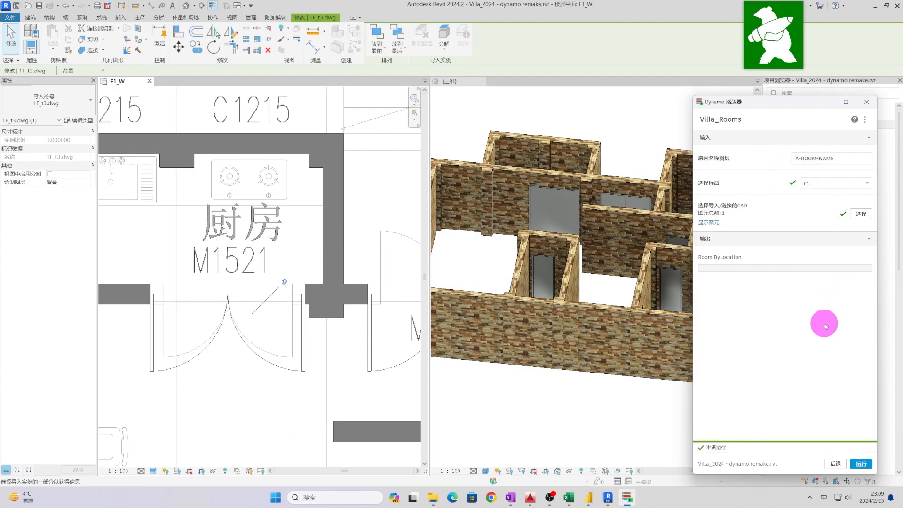
pyautogui.click(449, 375)
pyautogui.click(861, 464)
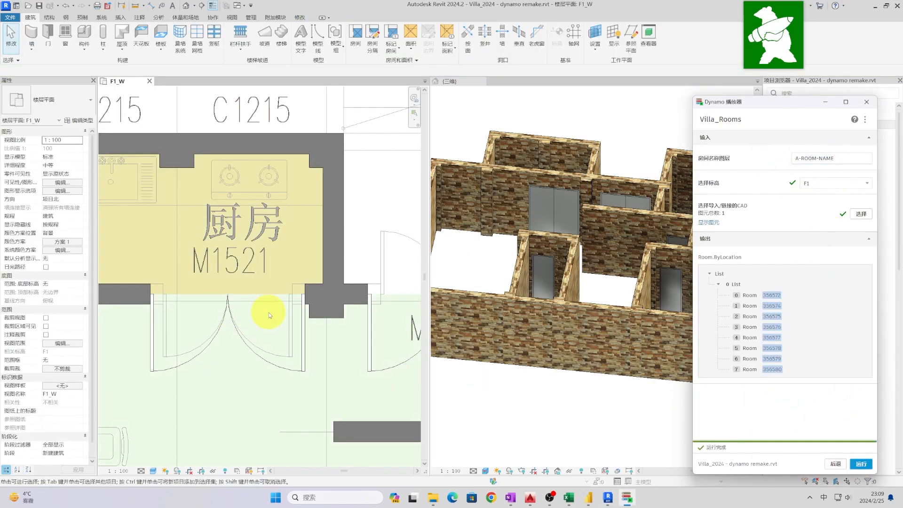
# Tag all untagged rooms in the F1_W plan using the 房间标记 category
pyautogui.scroll(-8, 269, 312)
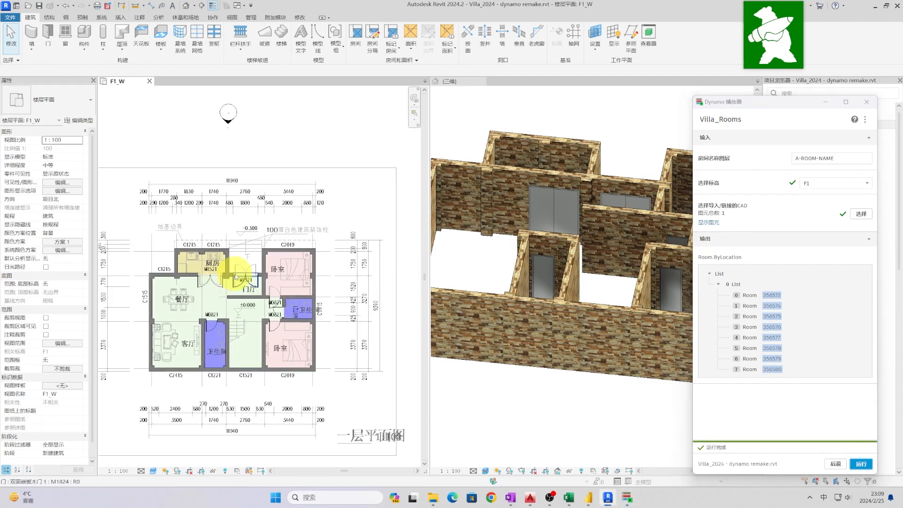
pyautogui.press('t')
pyautogui.press('g')
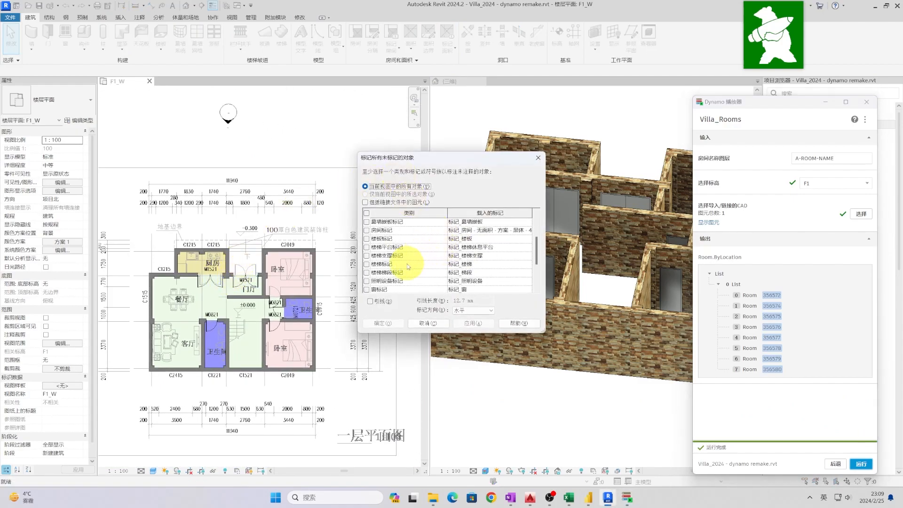
pyautogui.scroll(2, 408, 267)
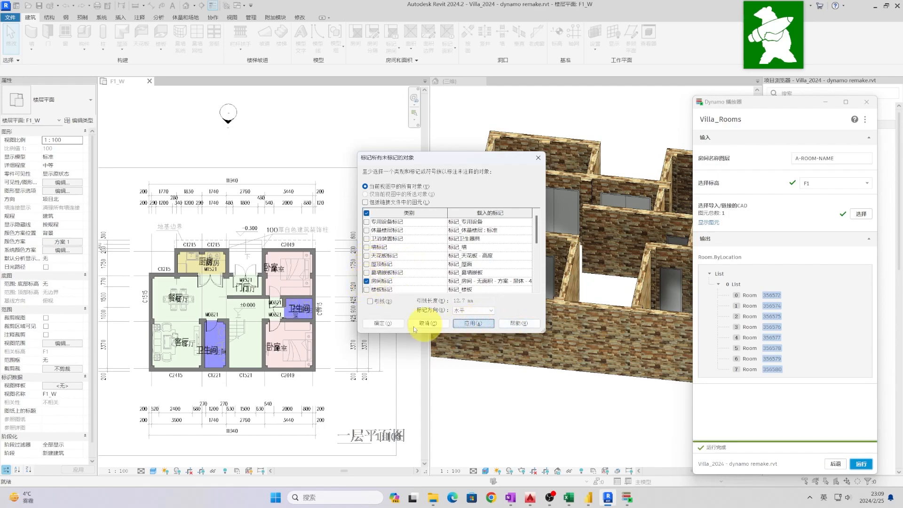
pyautogui.click(382, 324)
# Temporarily hide the imported 1F_t3.dwg in the F1_W plan
pyautogui.click(357, 318)
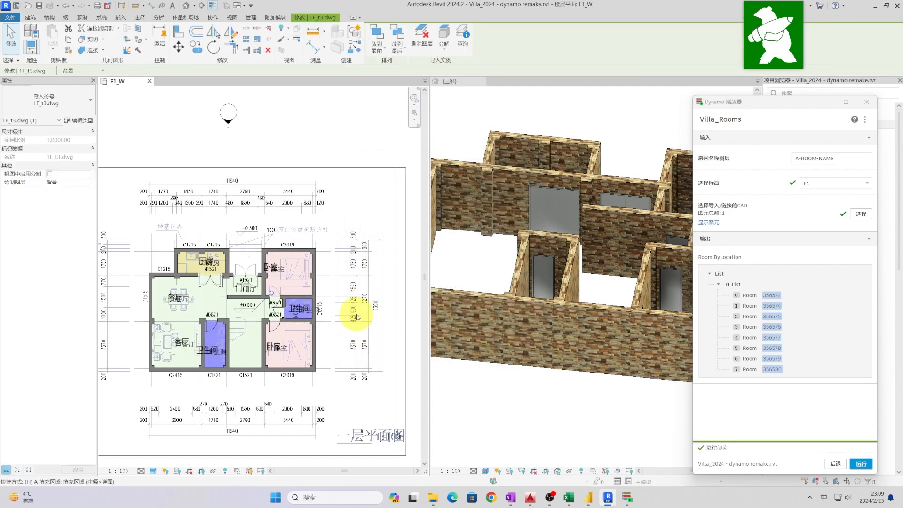
pyautogui.press('h')
pyautogui.press('h')
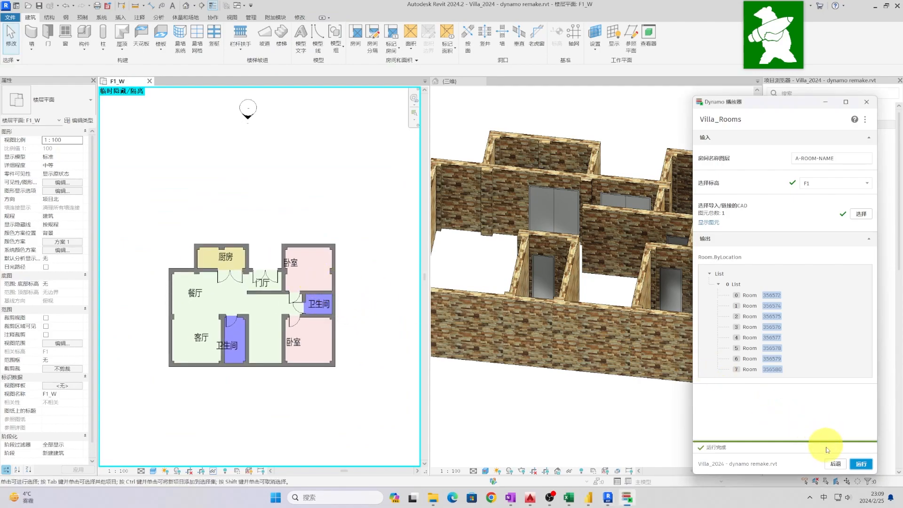
# Return to the script list and run Villa_Room Tag Centered on the F1_W plan to center the room tags
pyautogui.click(833, 463)
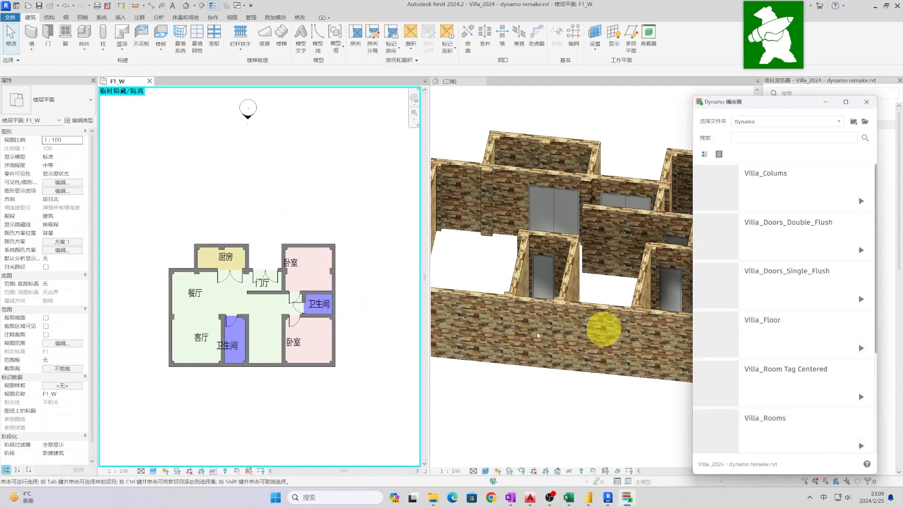
pyautogui.scroll(-1, 782, 353)
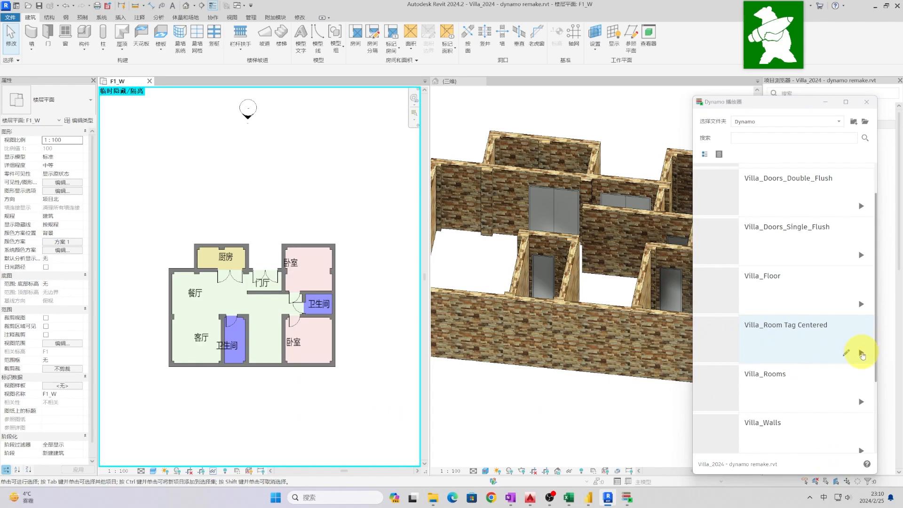
pyautogui.click(862, 354)
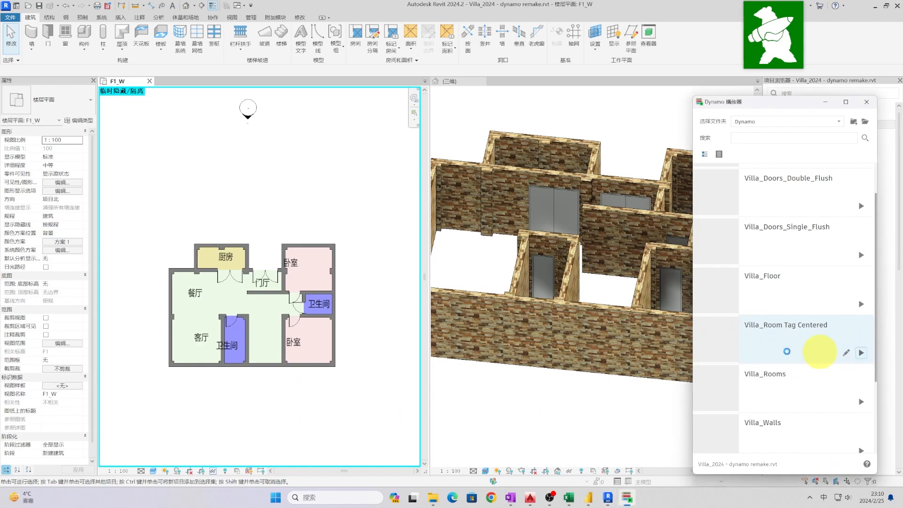
pyautogui.click(358, 332)
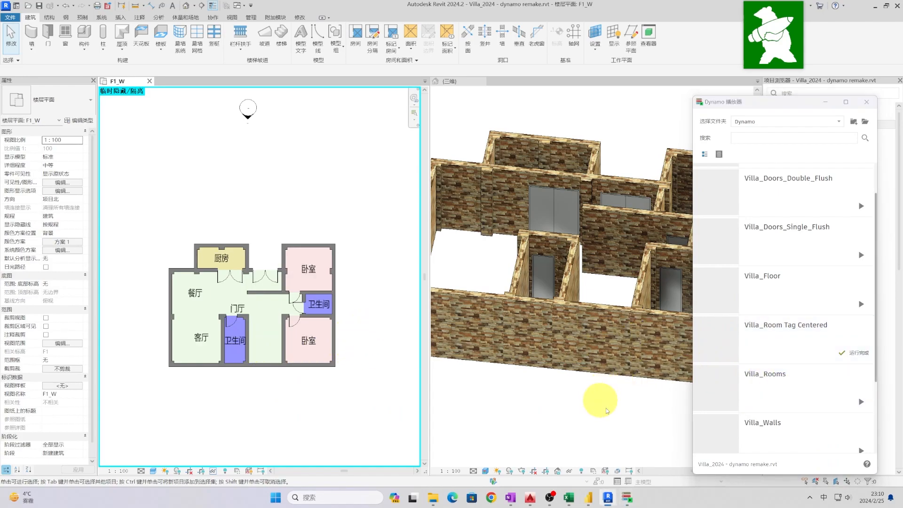
# Run the Villa_Floor script with category 房间 to generate 常规 - 150mm floors on F1 from view F1_W, and orbit around the result
pyautogui.click(564, 377)
pyautogui.scroll(-4, 579, 391)
pyautogui.keyDown('shift'); pyautogui.moveTo(574, 390); pyautogui.dragTo(571, 398, button='middle'); pyautogui.keyUp('shift')
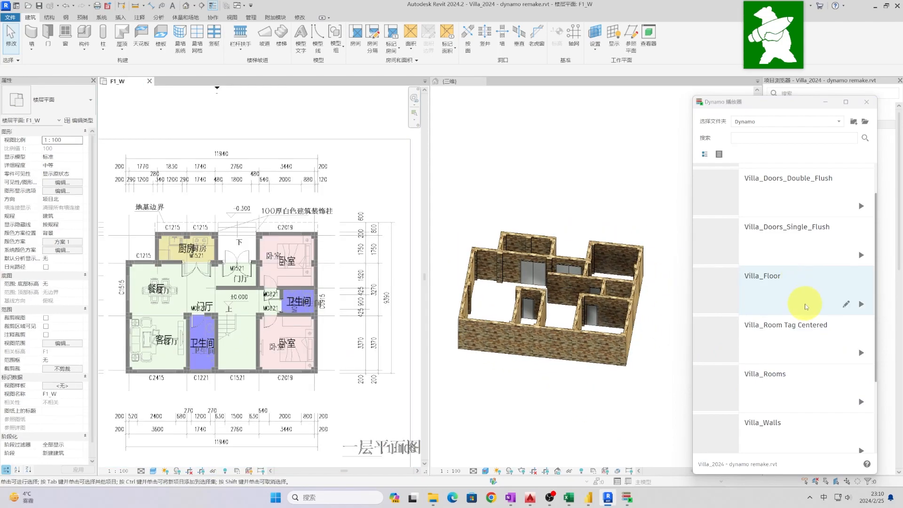
pyautogui.scroll(1, 807, 307)
pyautogui.scroll(-3, 808, 306)
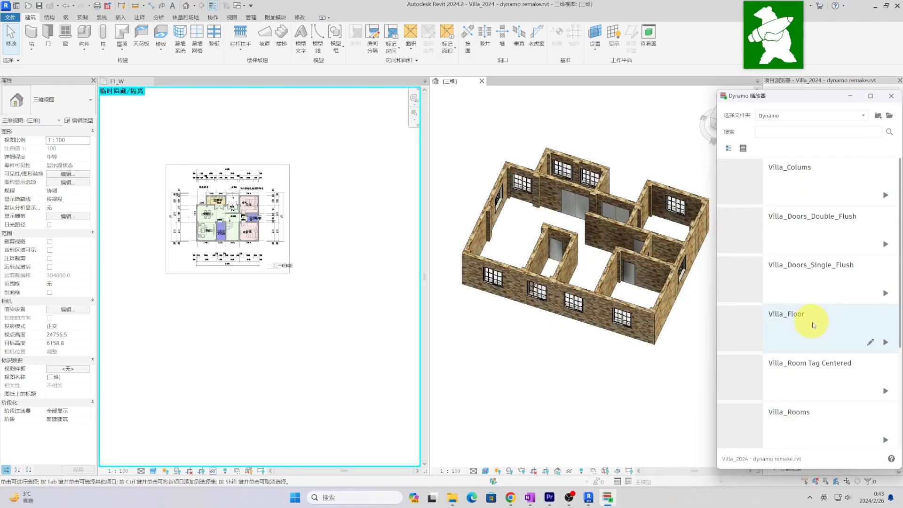
pyautogui.click(815, 321)
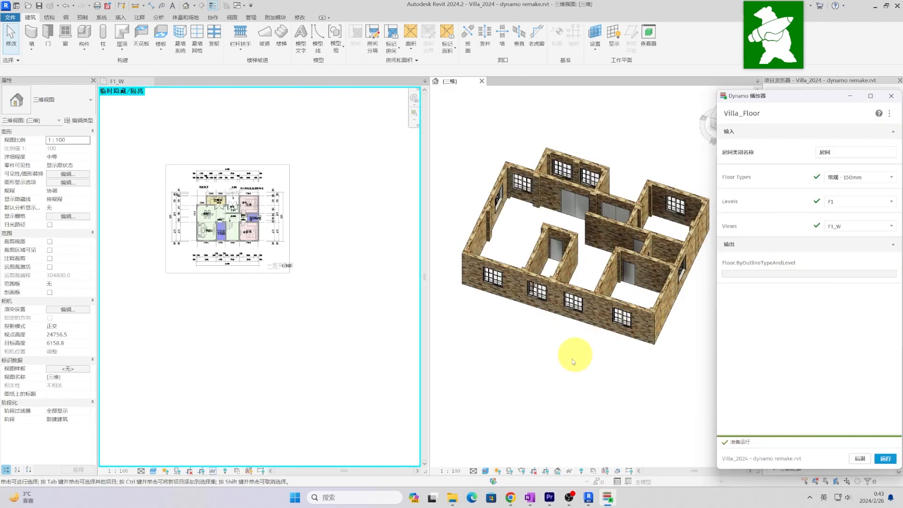
pyautogui.click(365, 322)
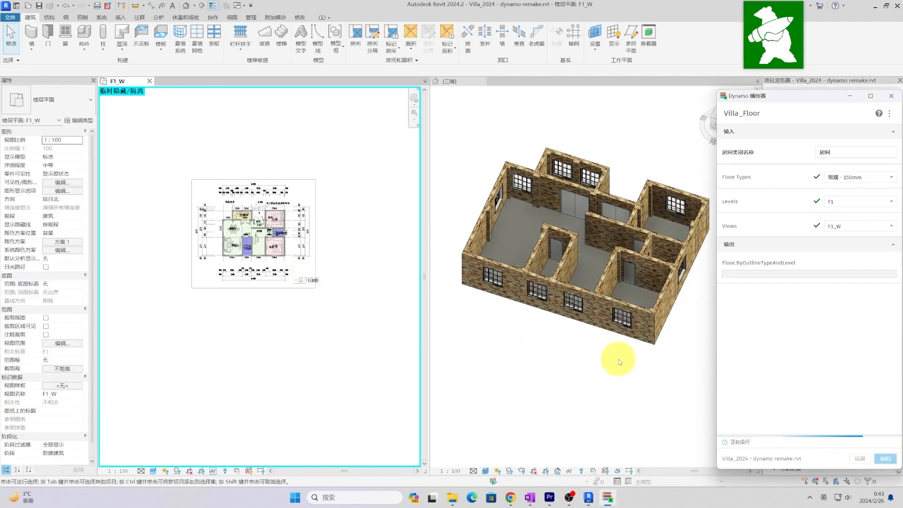
pyautogui.keyDown('shift'); pyautogui.moveTo(598, 353); pyautogui.dragTo(543, 371, button='middle'); pyautogui.keyUp('shift')
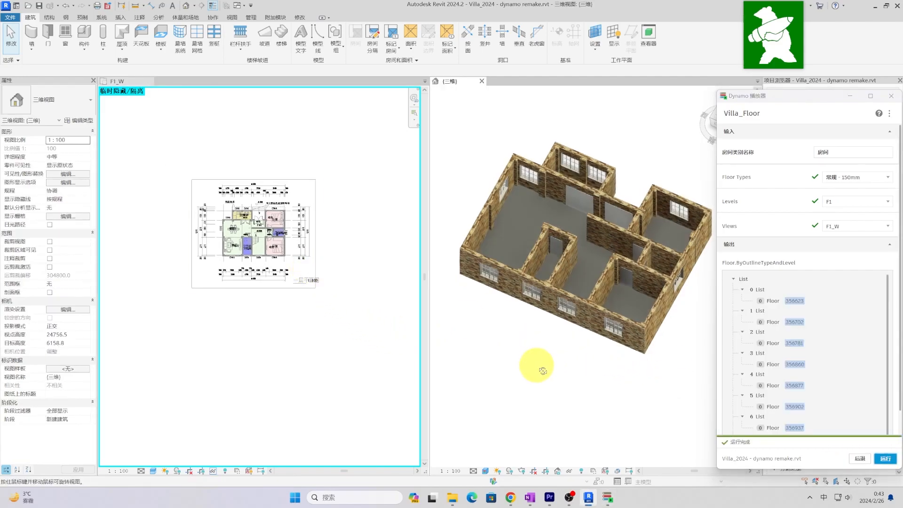
# Select a generated floor and temporarily isolate its category in the 3D view
pyautogui.click(521, 199)
pyautogui.press('i')
pyautogui.press('c')
pyautogui.click(510, 157)
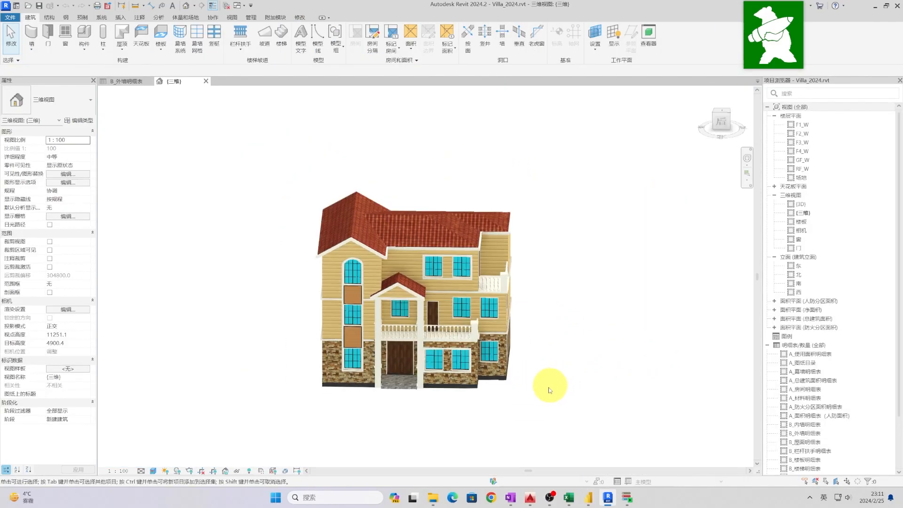
# Add the 高度 field after 类型, 标高 and 宽度 in the new door schedule of Villa_2024.rvt and create the schedule
pyautogui.moveTo(550, 390)
pyautogui.keyDown('shift'); pyautogui.mouseDown(button='middle')
pyautogui.moveTo(460, 362)
pyautogui.moveTo(528, 389)
pyautogui.moveTo(613, 389)
pyautogui.moveTo(540, 387)
pyautogui.mouseUp(button='middle'); pyautogui.keyUp('shift')
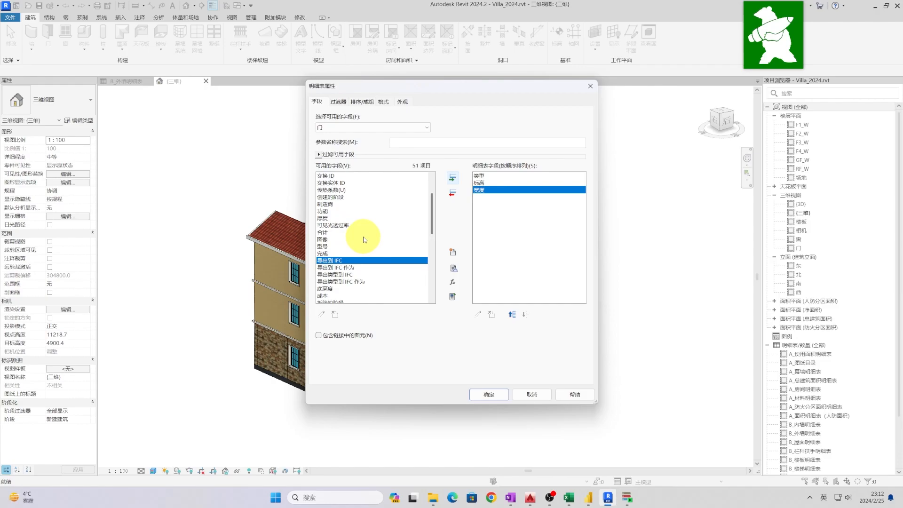
pyautogui.scroll(-4, 363, 240)
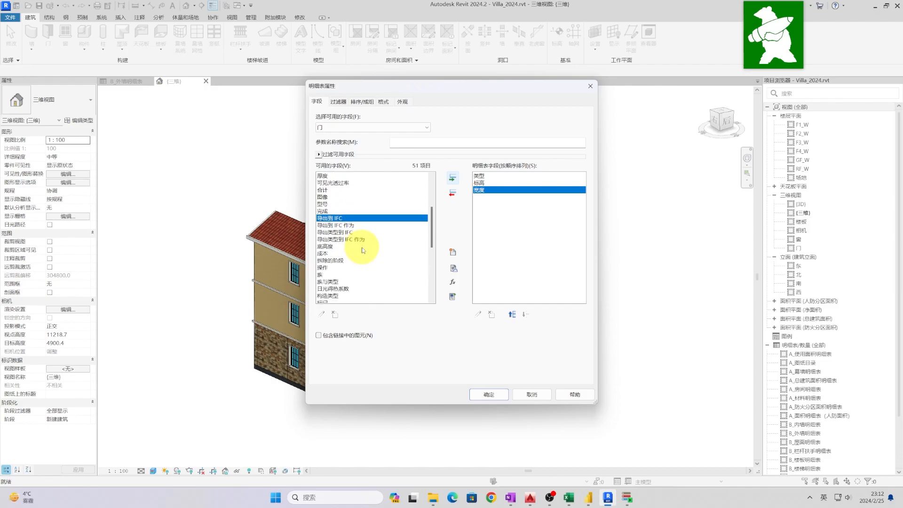
pyautogui.scroll(-2, 361, 249)
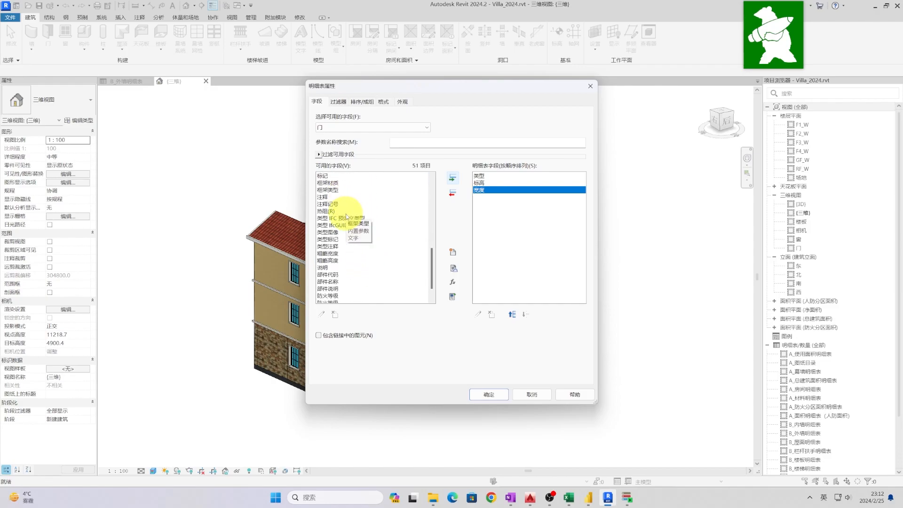
pyautogui.scroll(-2, 346, 235)
pyautogui.click(322, 297)
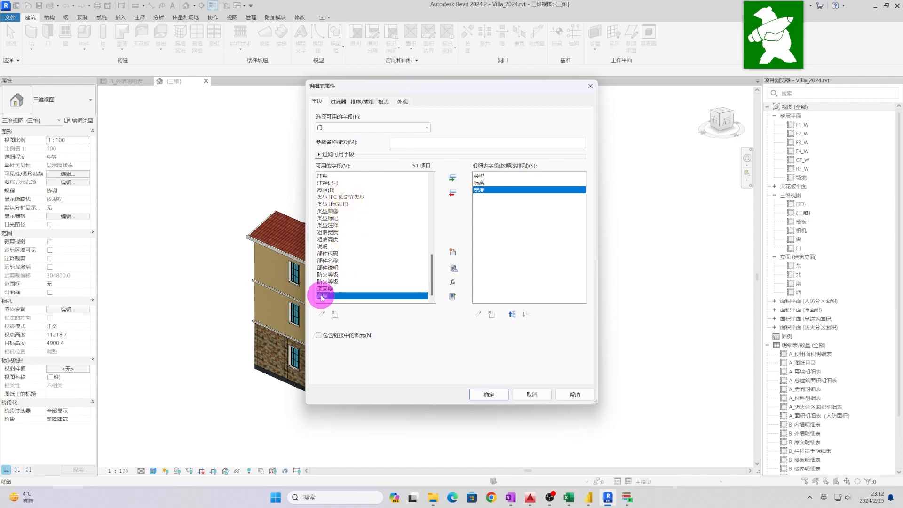
pyautogui.click(453, 177)
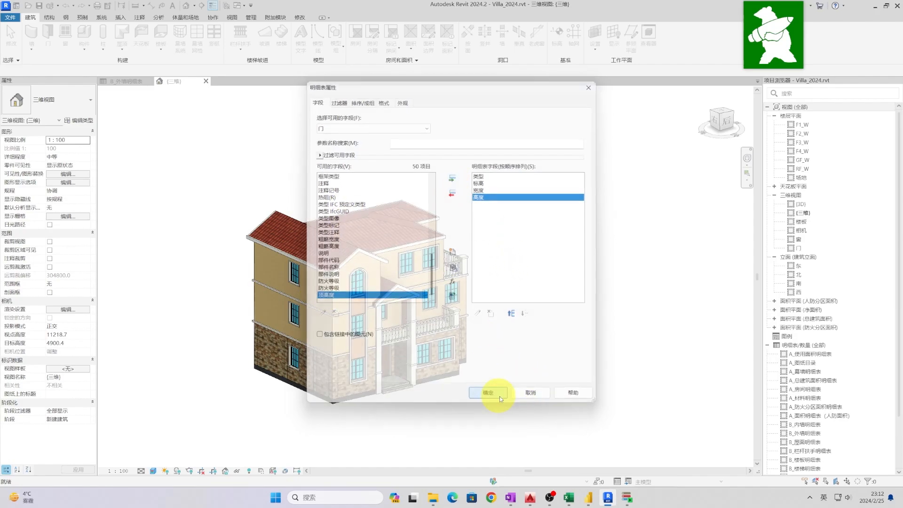
pyautogui.click(491, 394)
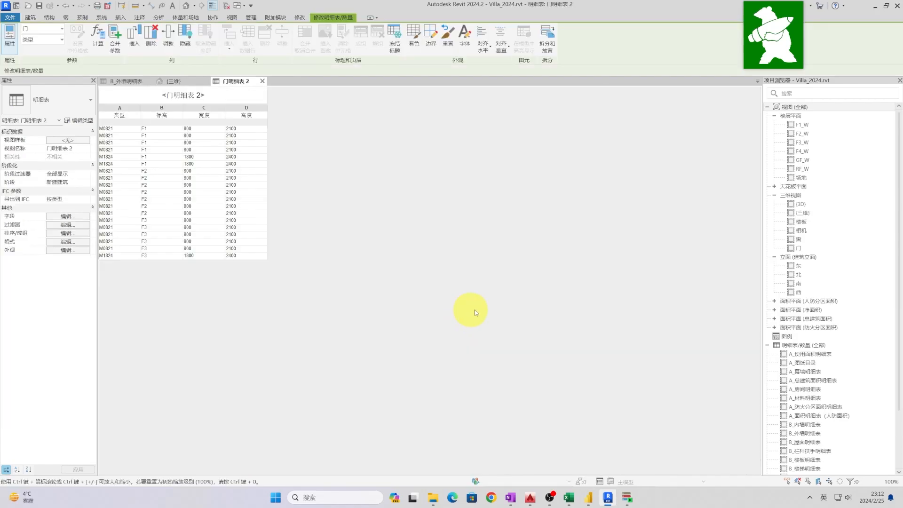
# Edit the door schedule's fields and add the 成本 field
pyautogui.click(68, 218)
pyautogui.scroll(-5, 359, 244)
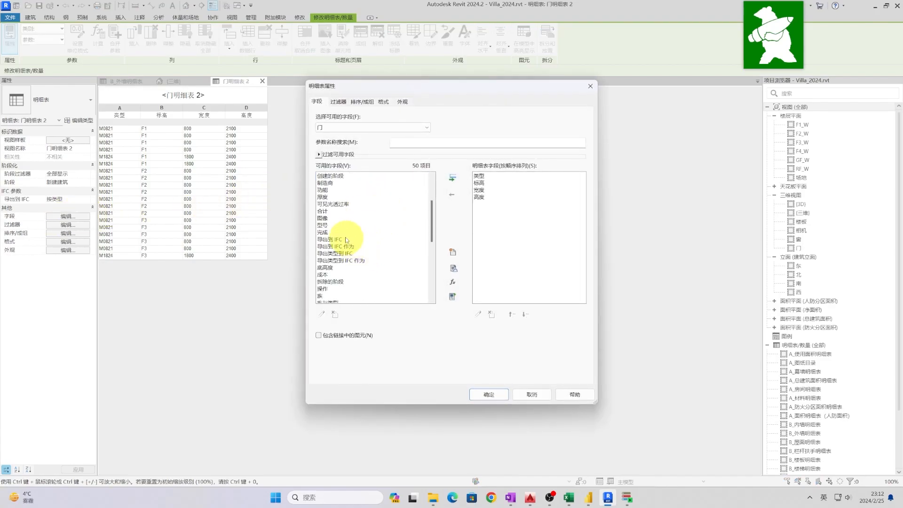
pyautogui.scroll(-1, 339, 251)
pyautogui.click(325, 254)
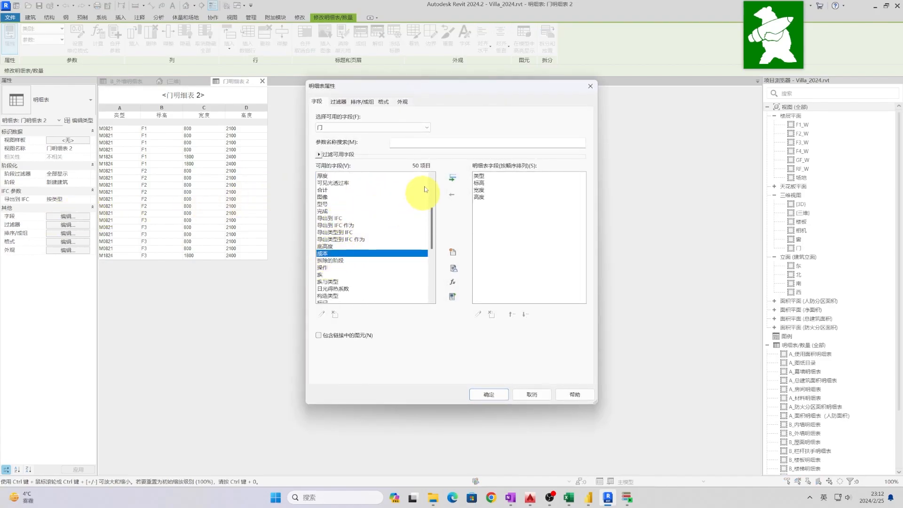
pyautogui.click(452, 177)
# Add the 合计 field after 成本 in the door schedule's field list
pyautogui.scroll(-2, 372, 267)
pyautogui.scroll(1, 370, 271)
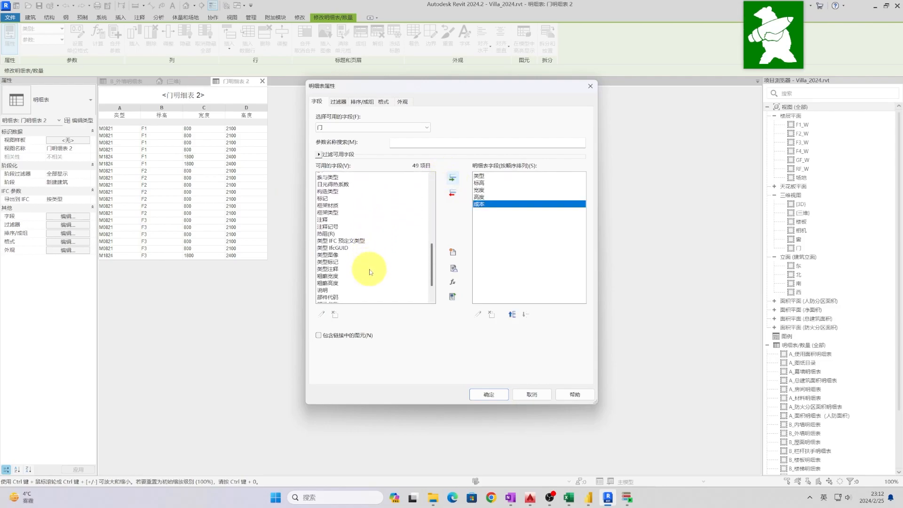
pyautogui.scroll(2, 367, 274)
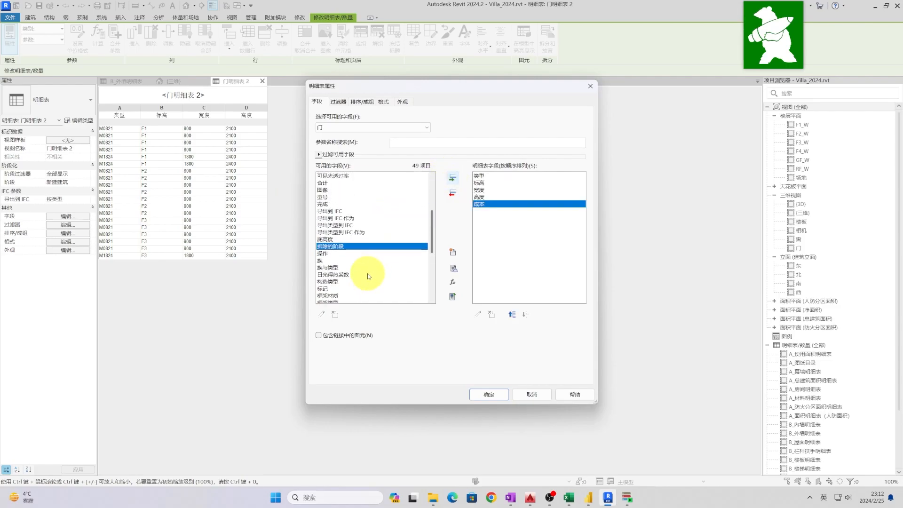
pyautogui.click(349, 204)
pyautogui.click(454, 179)
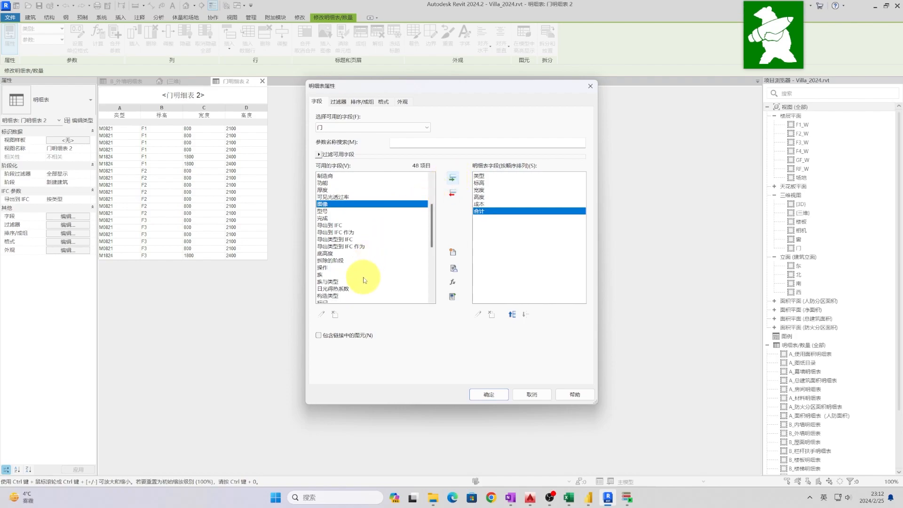
# Add the 注释 field after 合计 in the door schedule's field list and apply the schedule properties
pyautogui.scroll(-3, 350, 271)
pyautogui.click(335, 260)
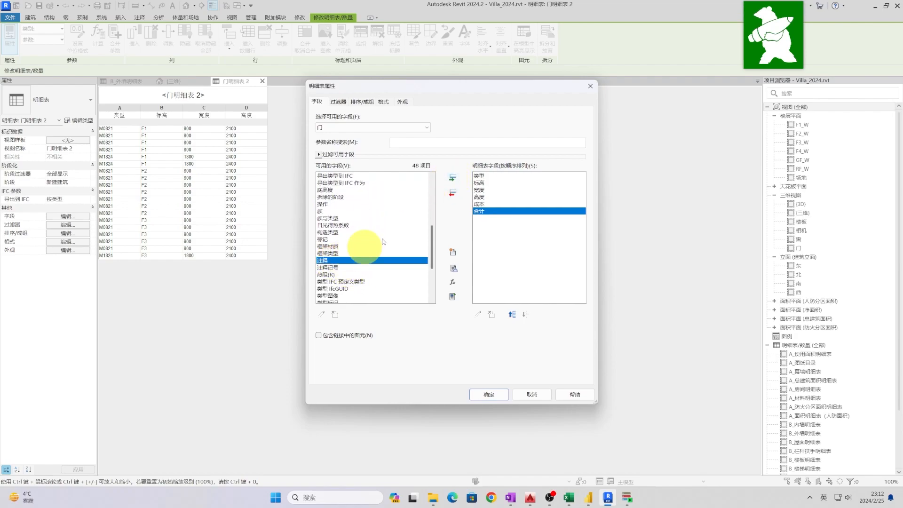
pyautogui.click(453, 177)
pyautogui.scroll(-1, 381, 269)
pyautogui.scroll(-2, 380, 269)
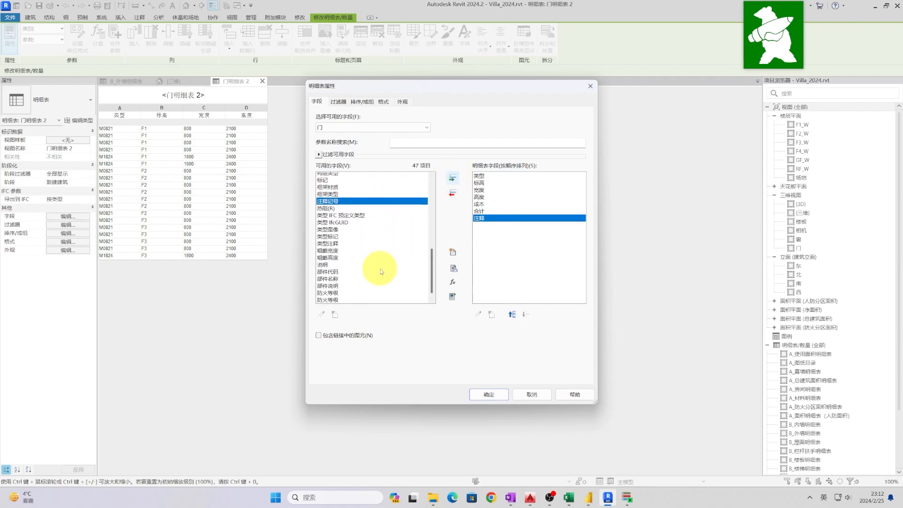
pyautogui.scroll(4, 382, 272)
pyautogui.scroll(-1, 383, 271)
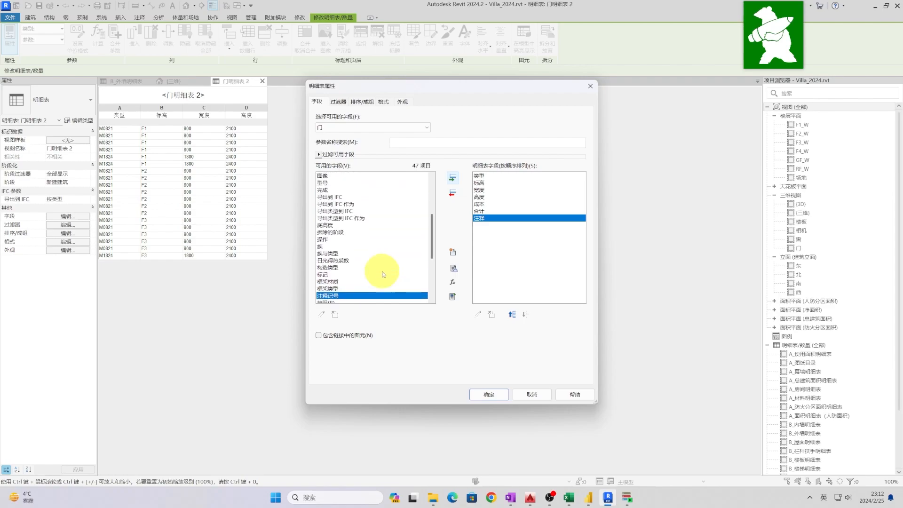
pyautogui.click(489, 392)
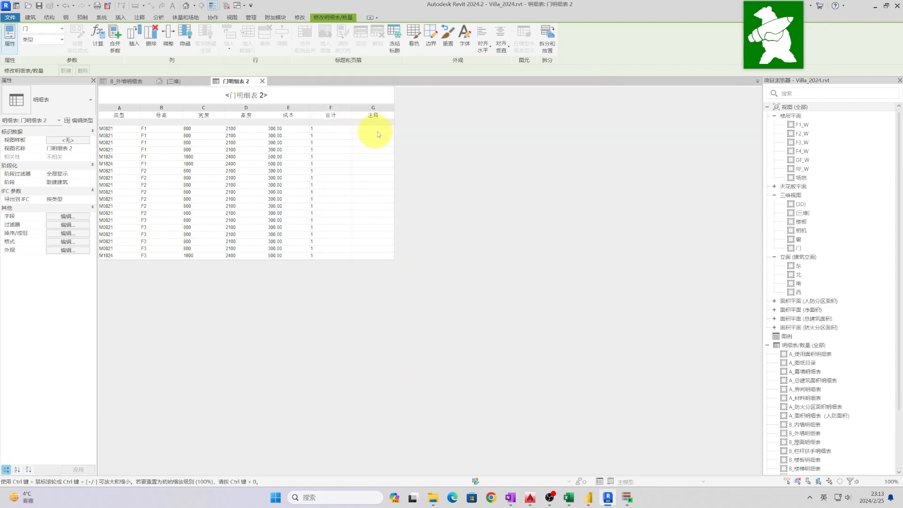
# Enter 123 as the 注释 value of the first M0821 door in the schedule
pyautogui.click(374, 129)
pyautogui.write('123')
pyautogui.click(371, 157)
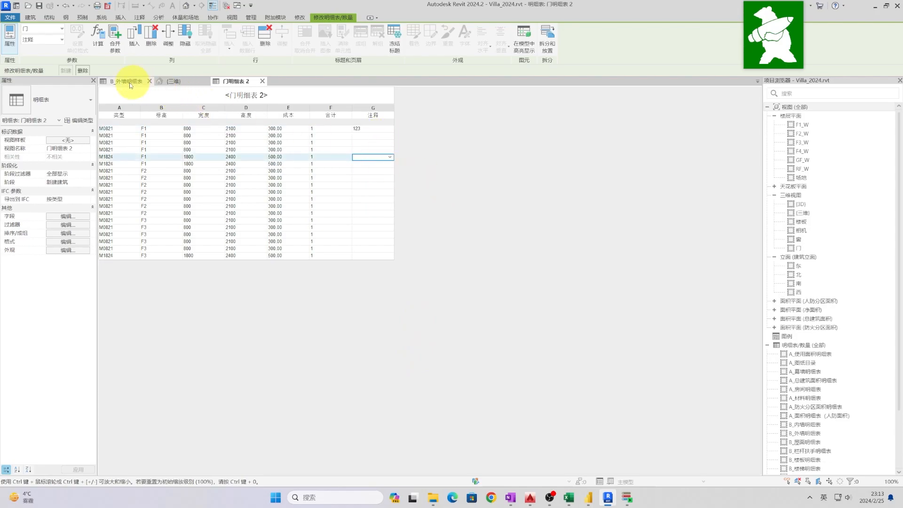
# Switch to the {三维} view, view the villa's front, and close the B_外墙明细表 schedule
pyautogui.click(175, 82)
pyautogui.keyDown('shift'); pyautogui.moveTo(453, 379); pyautogui.dragTo(413, 273, button='middle'); pyautogui.keyUp('shift')
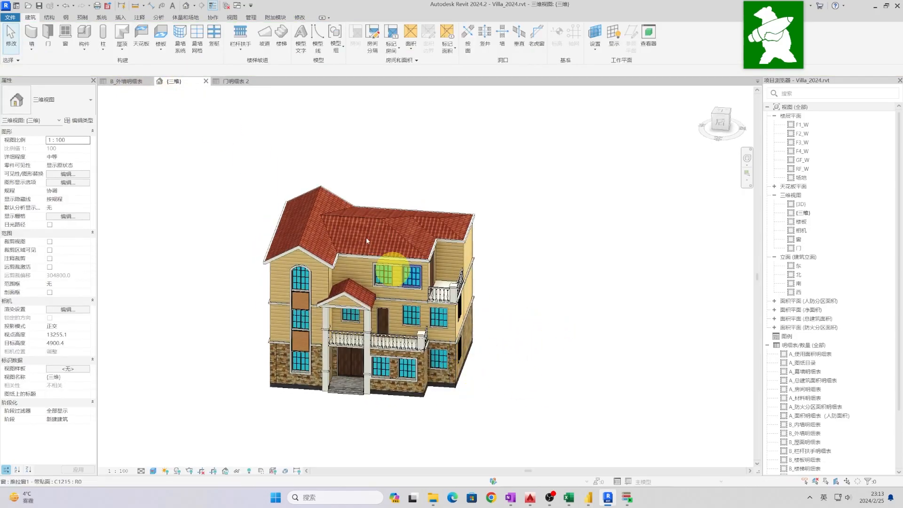
pyautogui.click(150, 81)
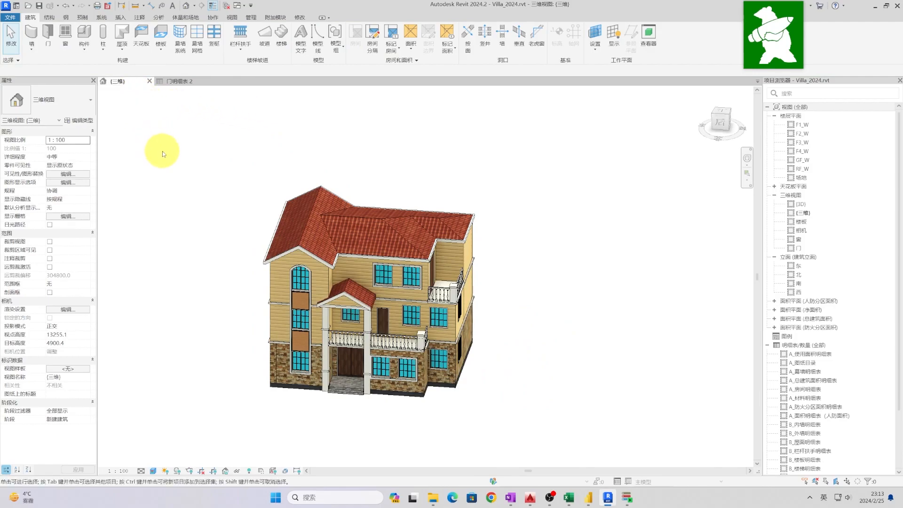
# Tile the {三维} view beside 门明细表 2 and pick the 标高 cell of the first M0821 door
pyautogui.press('w')
pyautogui.press('t')
pyautogui.click(494, 129)
pyautogui.moveTo(226, 172); pyautogui.dragTo(85, 161, button='middle')
pyautogui.click(332, 411)
pyautogui.keyDown('shift'); pyautogui.moveTo(322, 414); pyautogui.dragTo(371, 396, button='middle'); pyautogui.keyUp('shift')
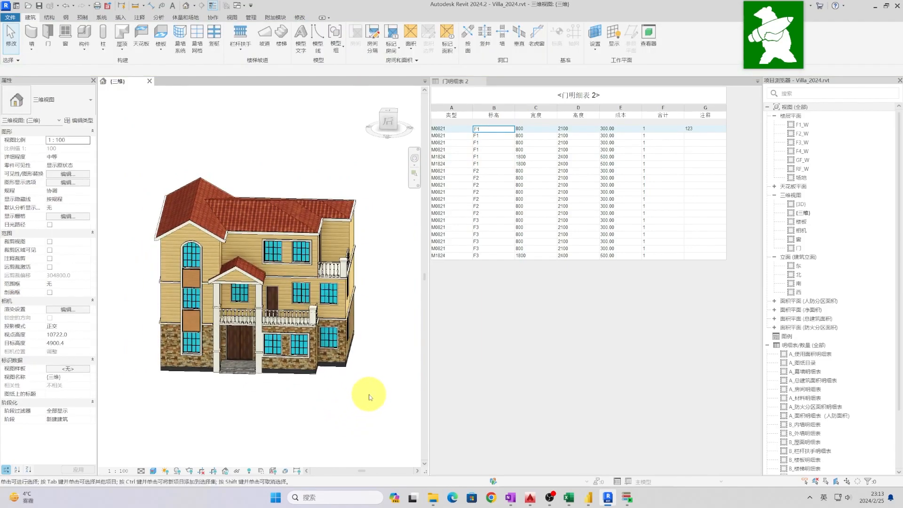